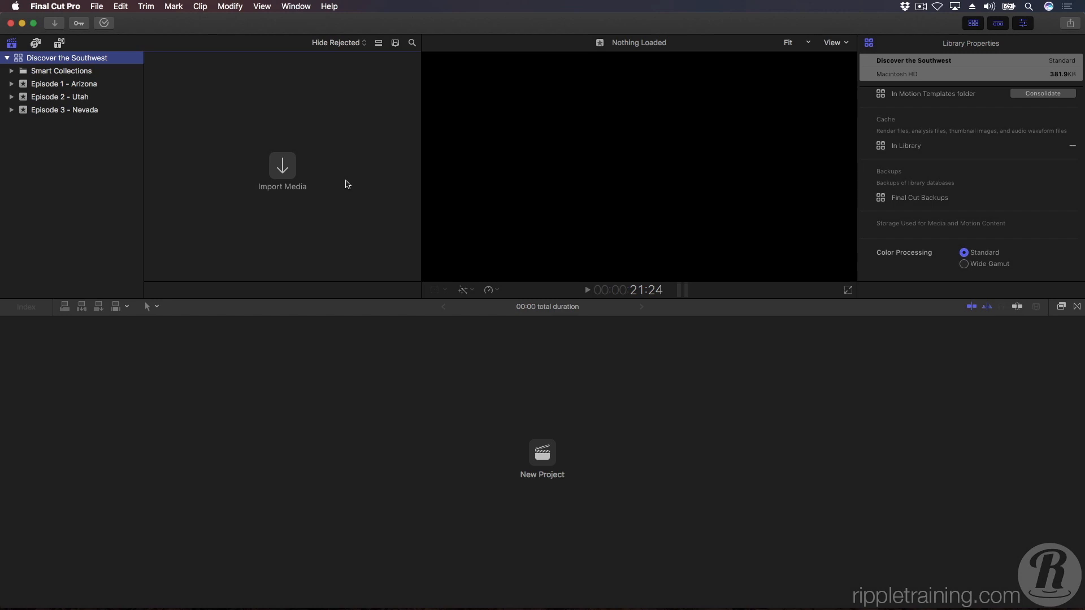
Create a new library named H5 Productions in the Movies folder and select it.
click(99, 7)
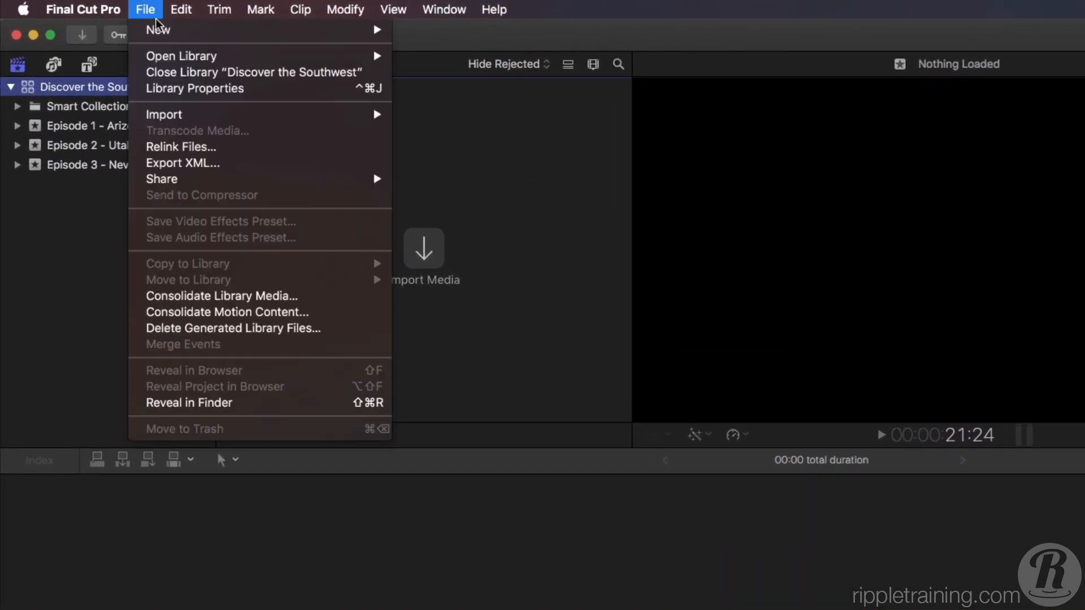
mouse_move(158, 28)
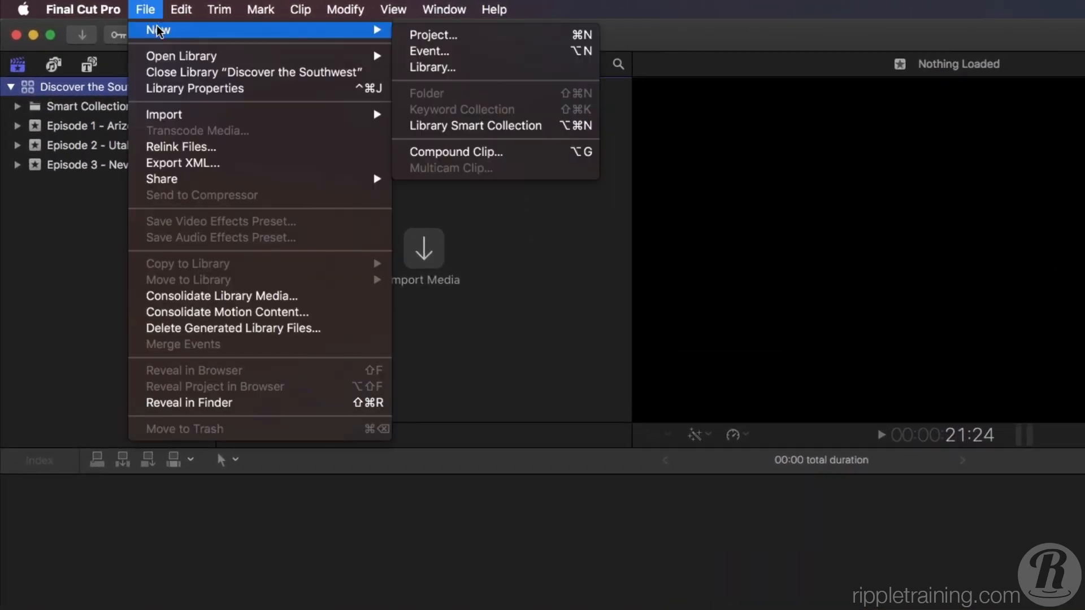
click(464, 68)
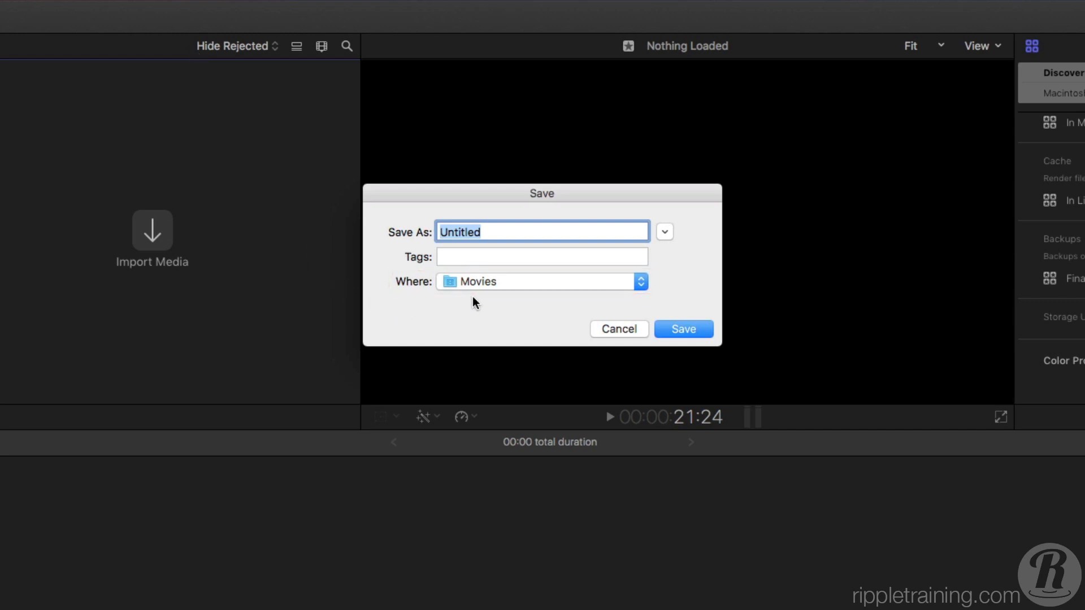
text(H5 Productions)
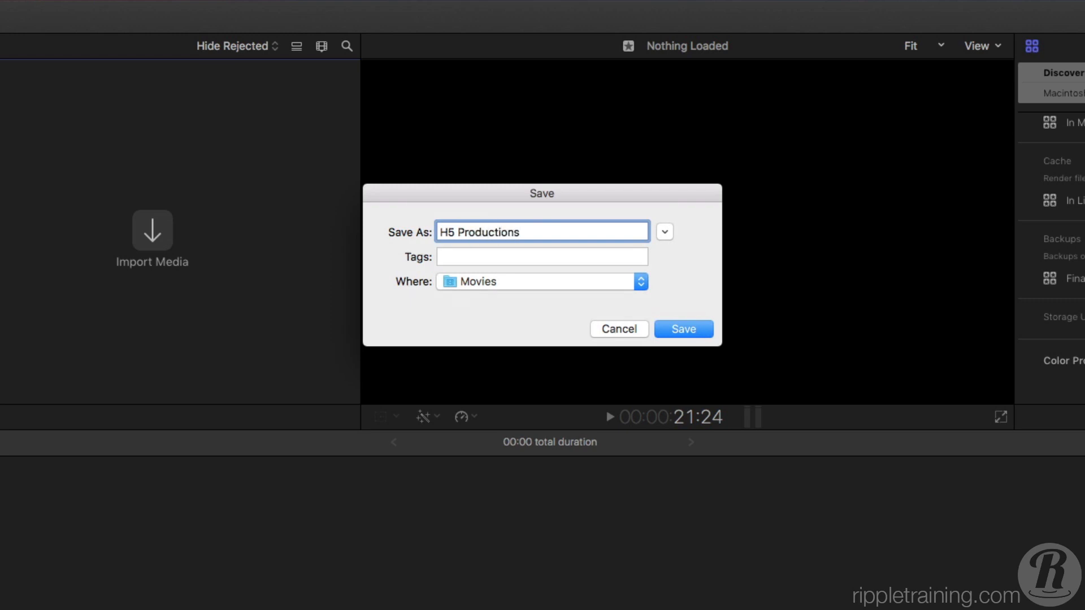
key(Return)
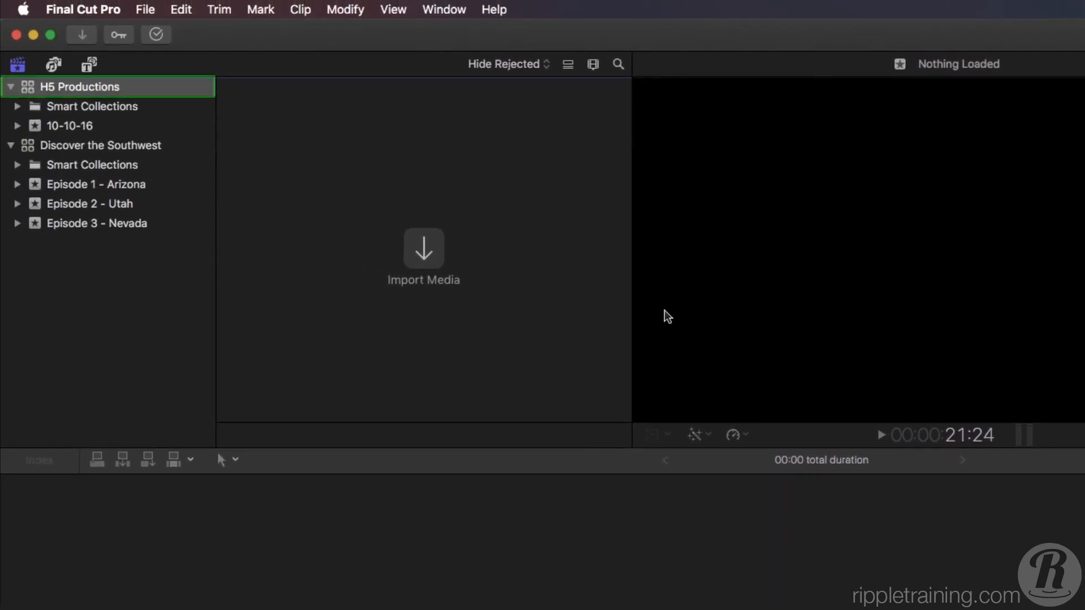
click(118, 87)
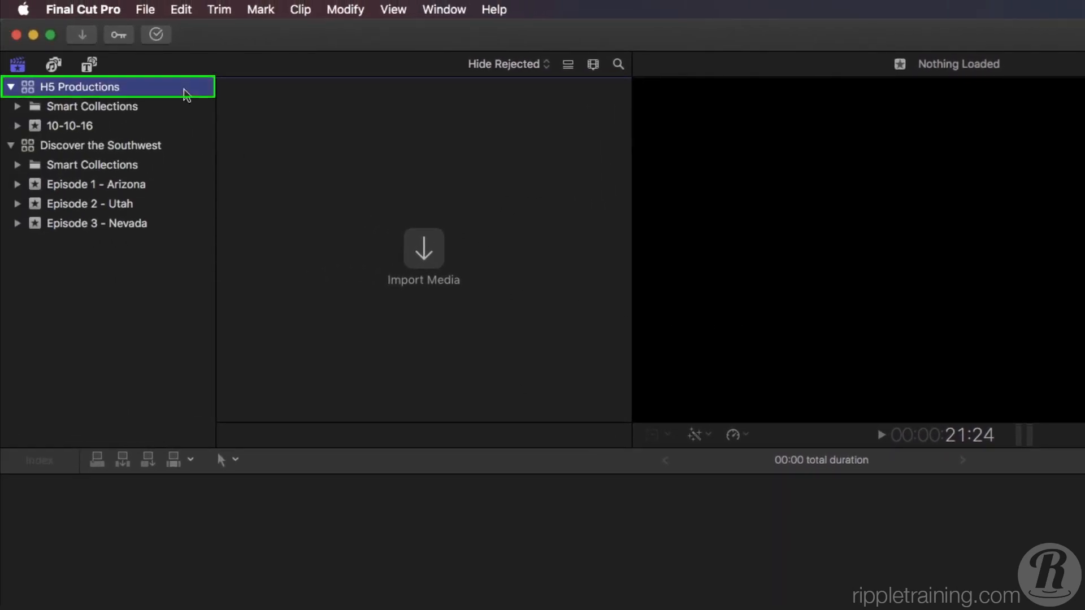
Rename the 10-10-16 event in the H5 Productions library to Sabercat.
click(90, 129)
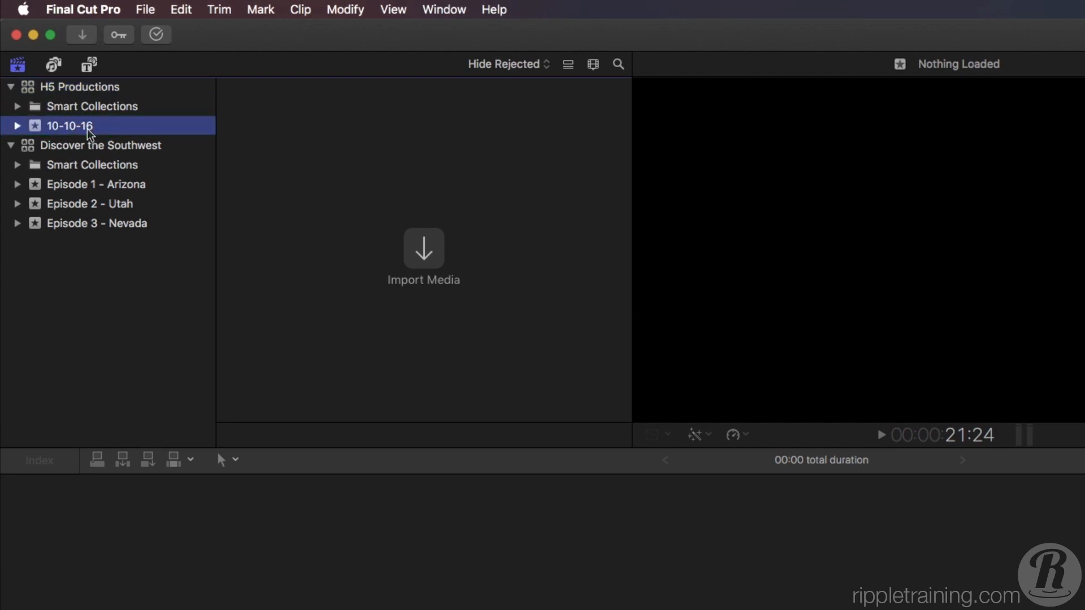
click(89, 125)
text(Sabercat)
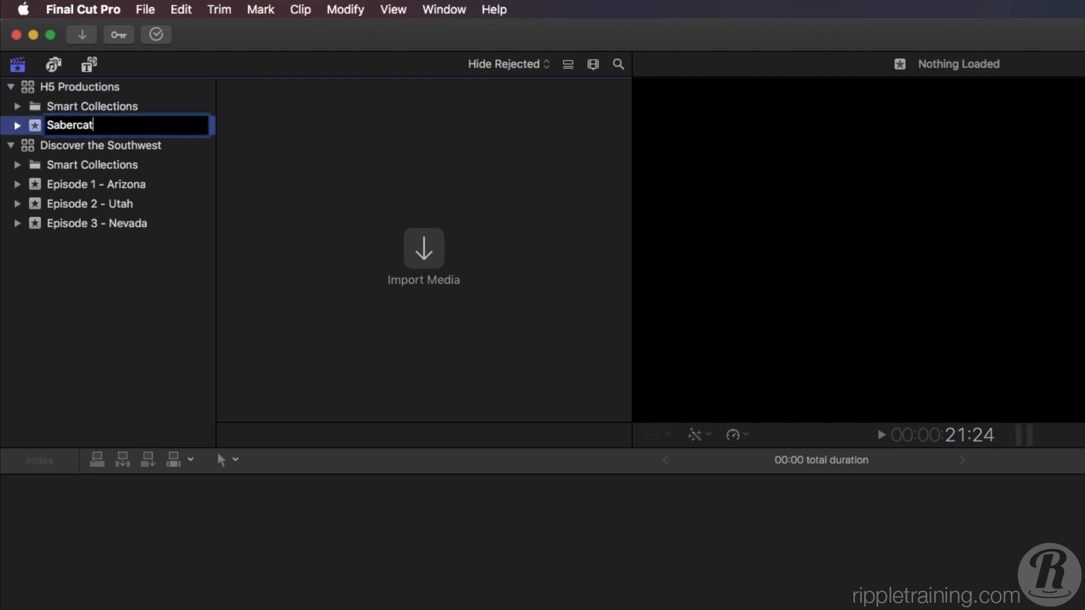
key(Return)
Show the H5 Productions library's properties in the inspector and expand the inspector to full height.
click(79, 86)
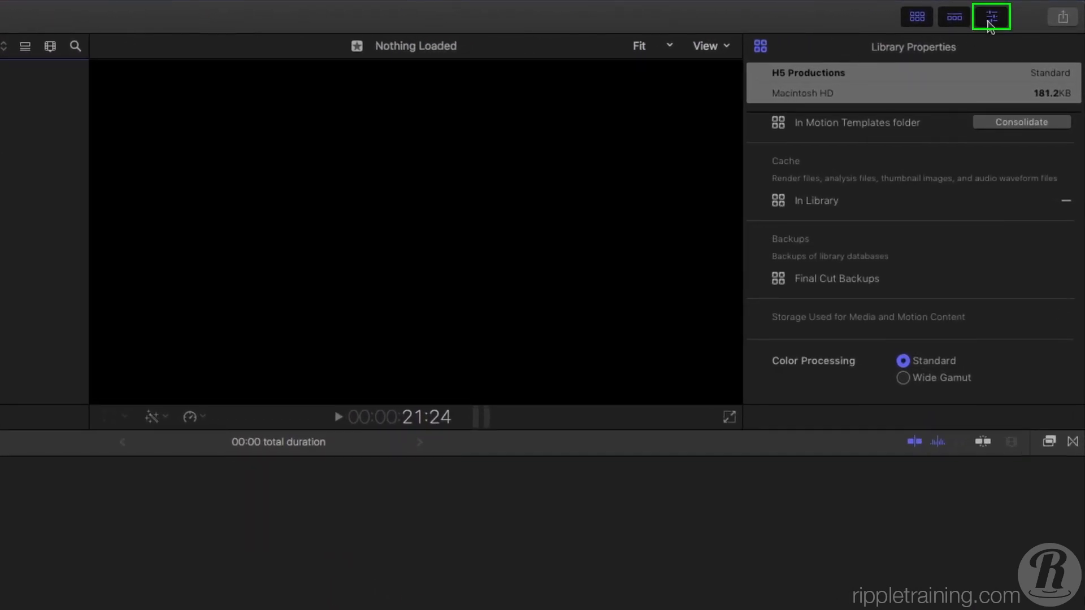
click(991, 17)
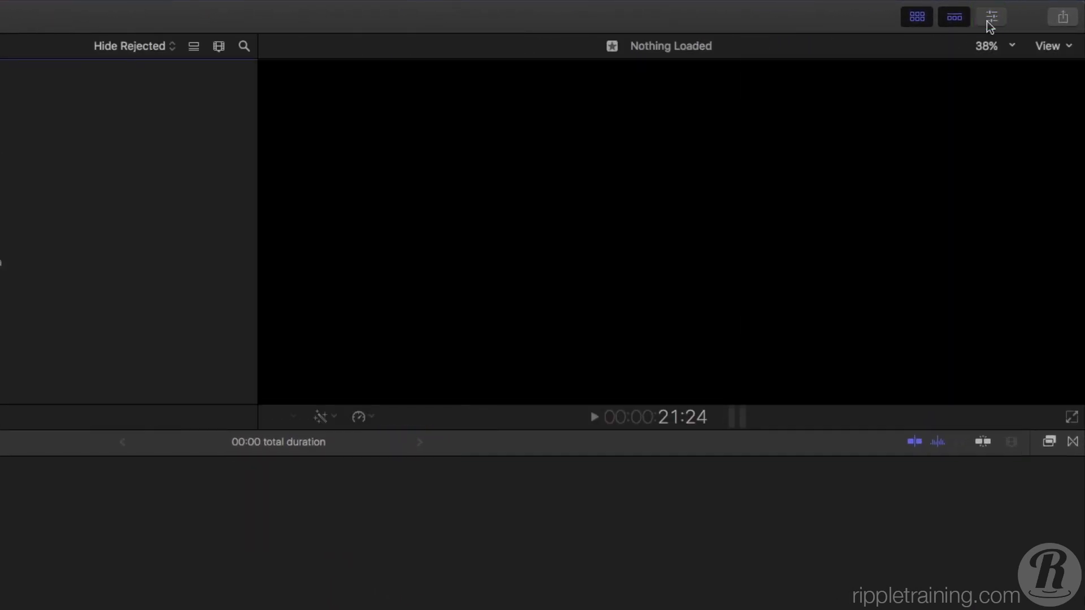
click(991, 25)
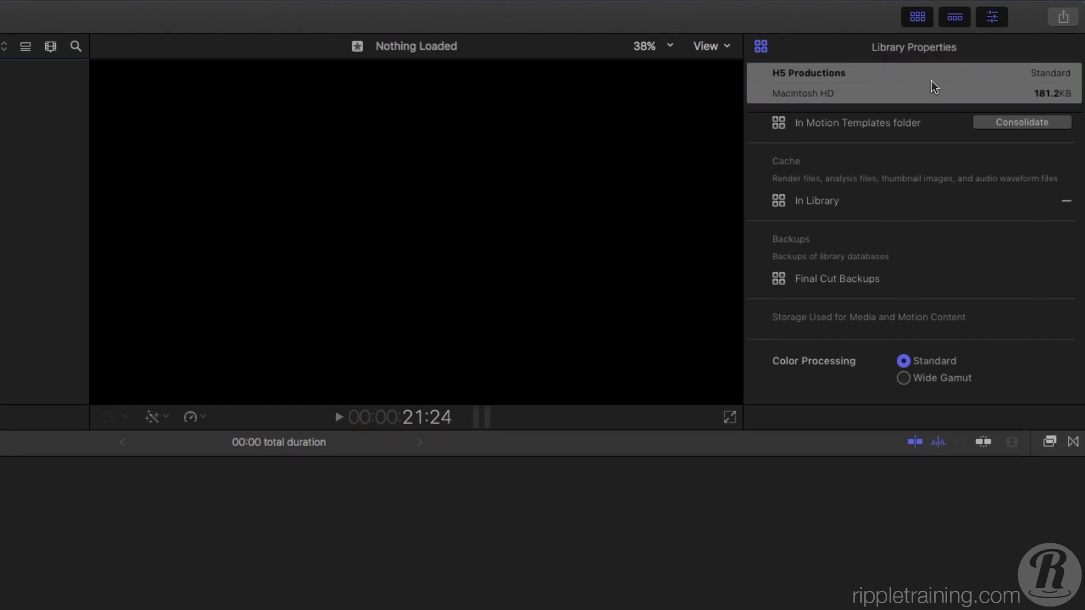
double_click(934, 46)
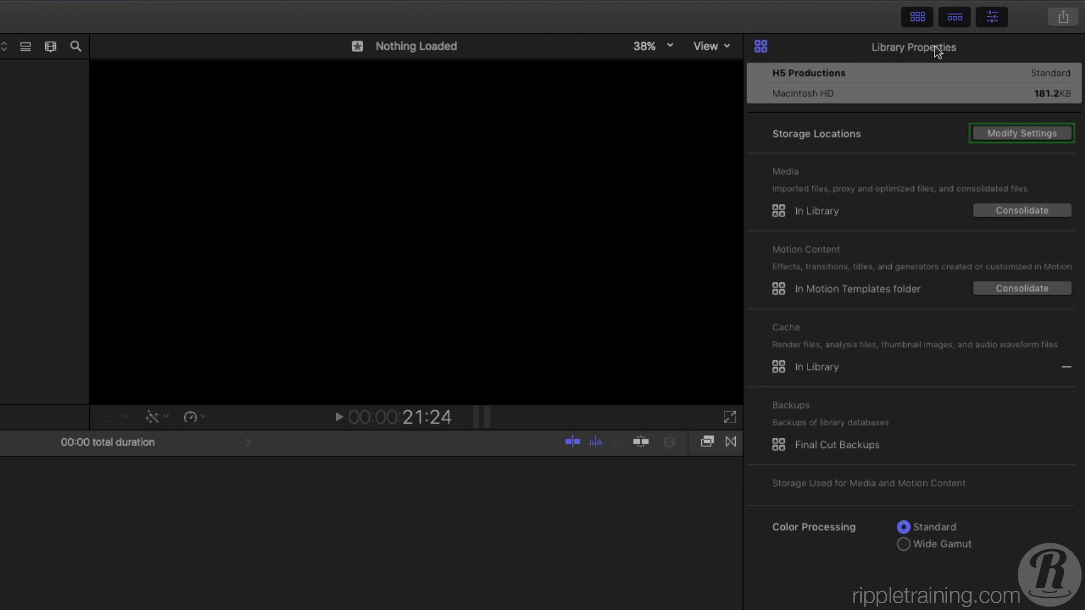
Set the H5 Productions library's media storage location to a new folder named H5 Media on the Ripple Media drive.
click(999, 134)
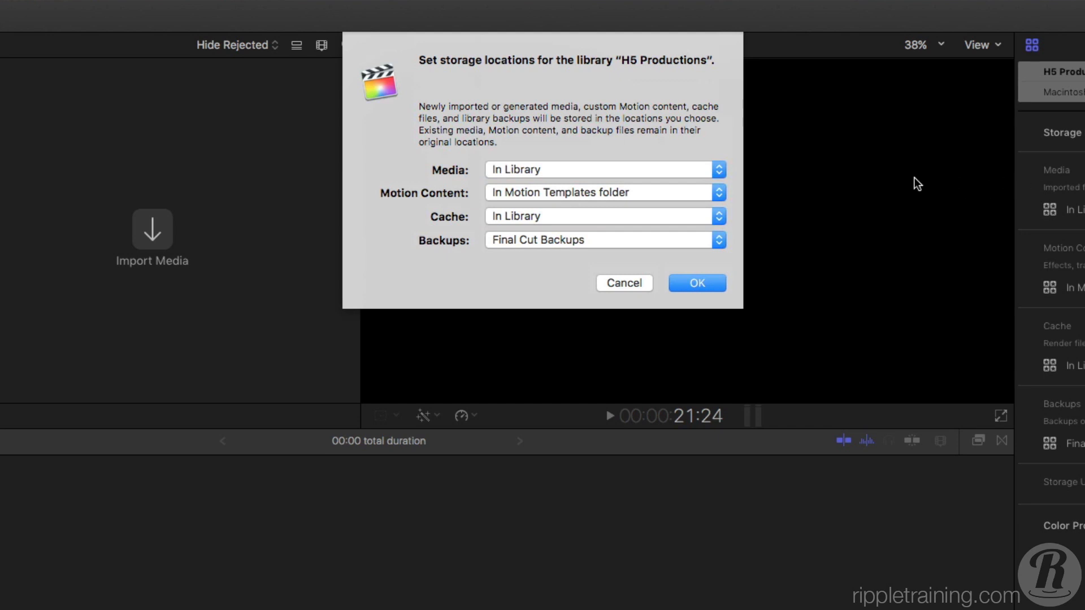
click(664, 169)
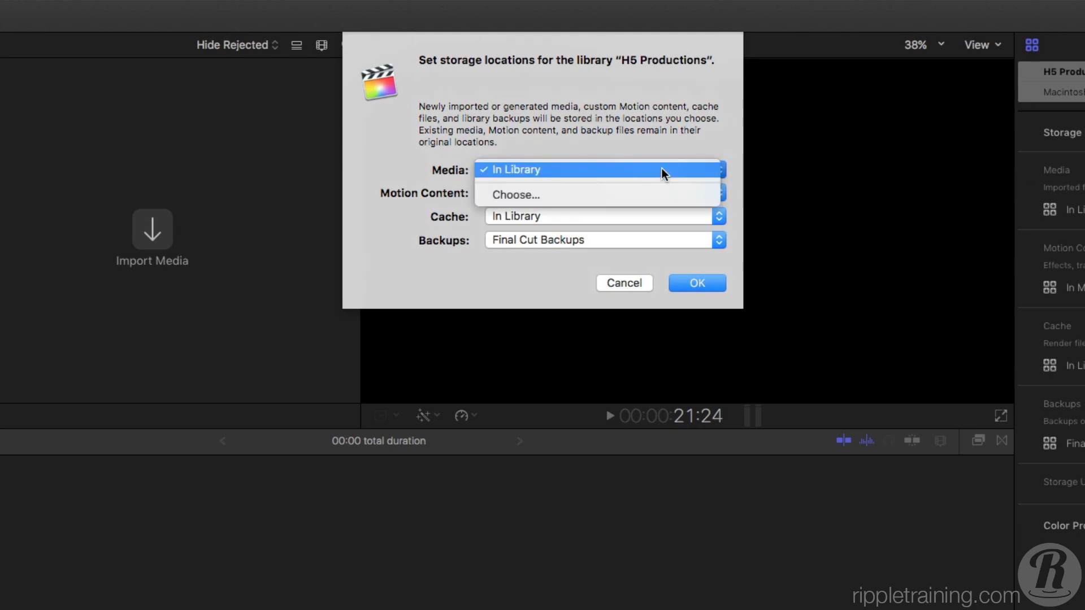
click(663, 195)
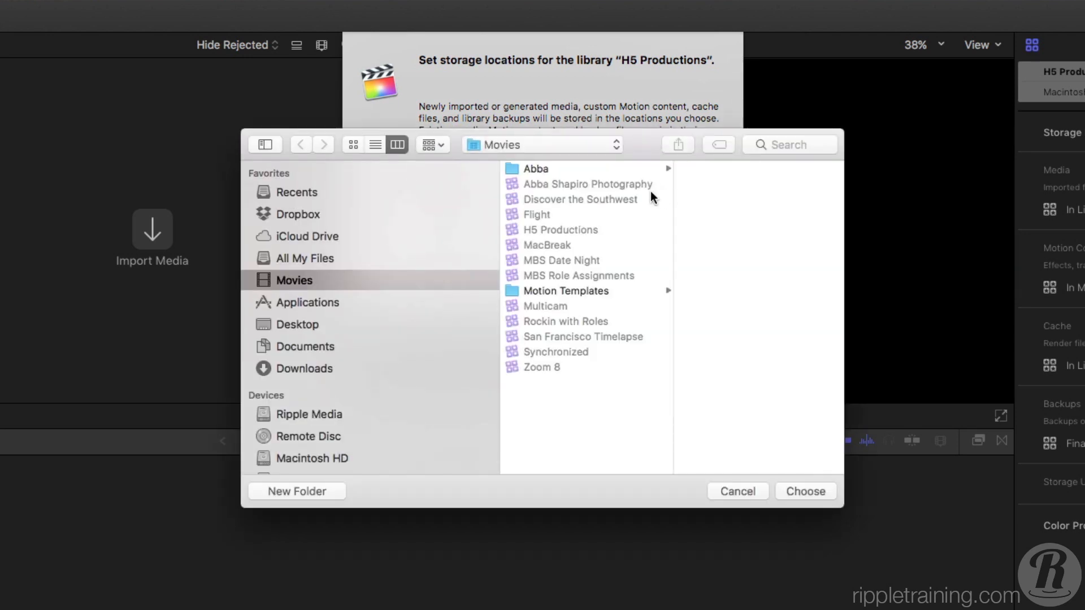
click(294, 415)
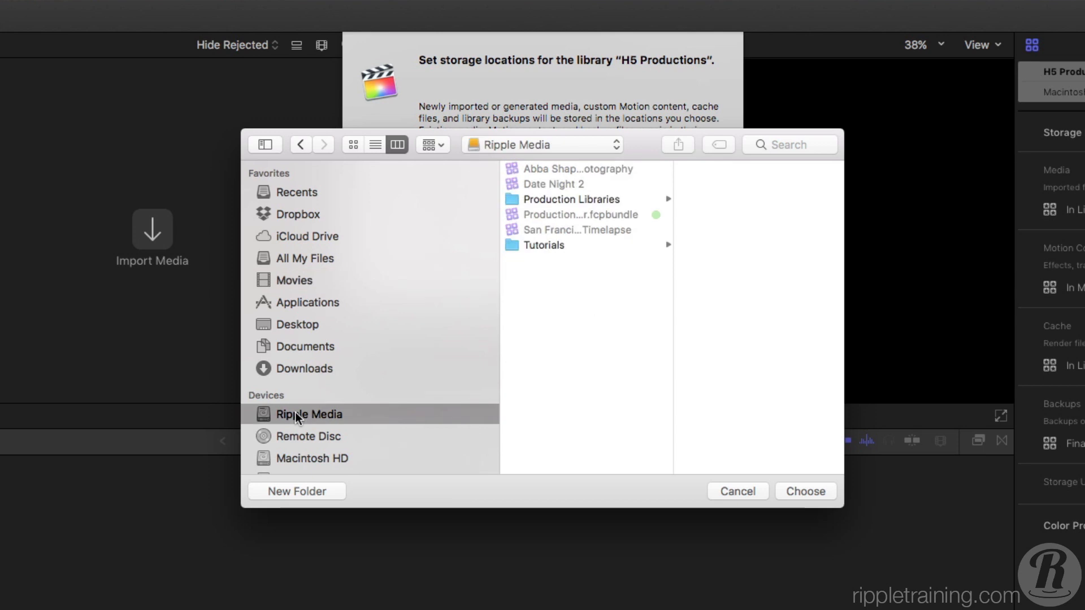
click(290, 486)
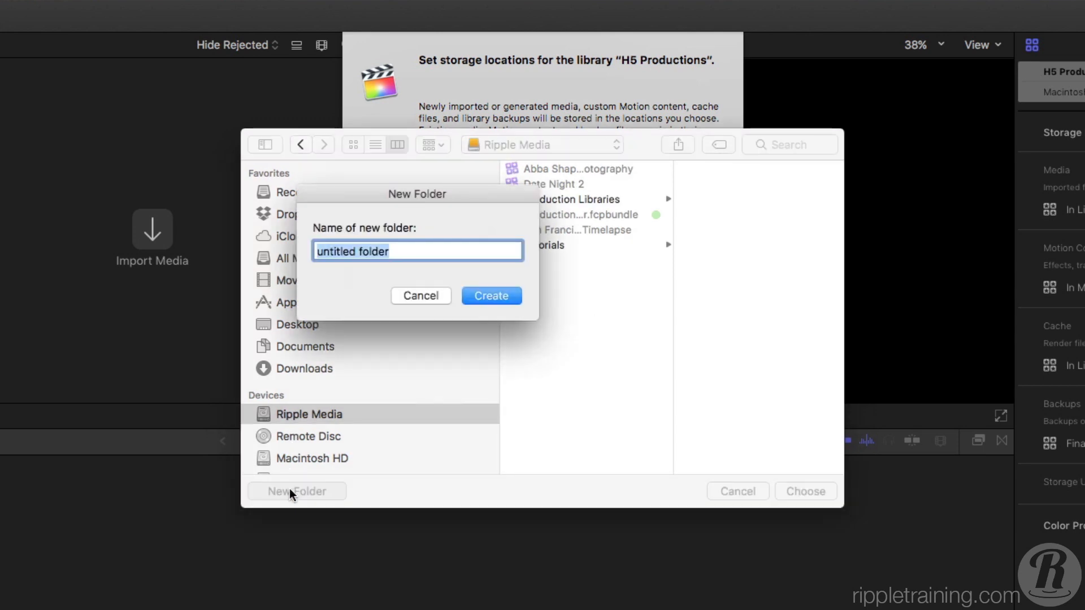
text(H5 Media)
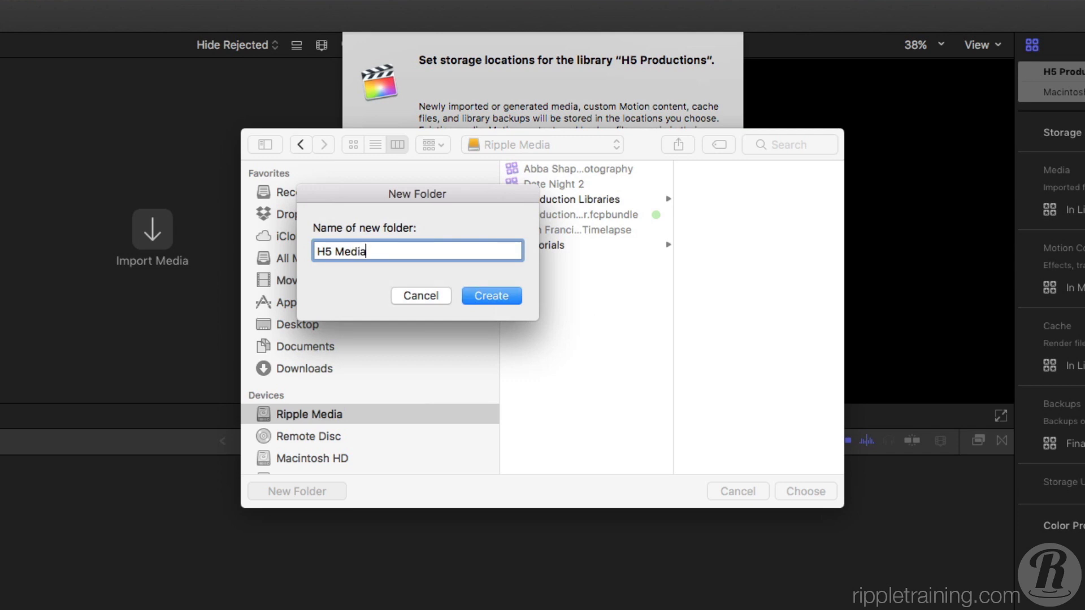
click(485, 294)
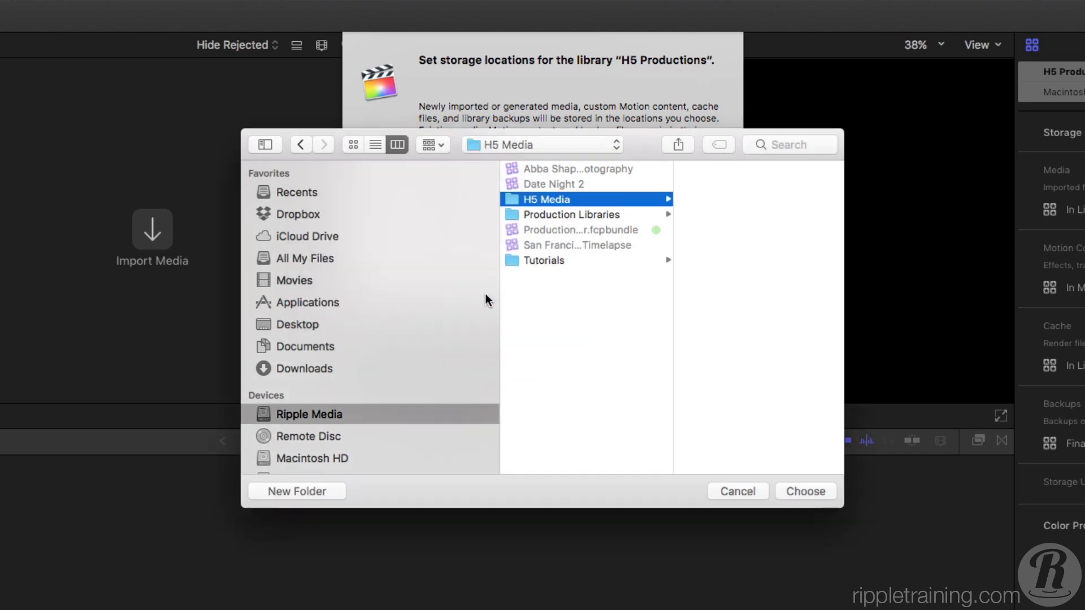
click(797, 493)
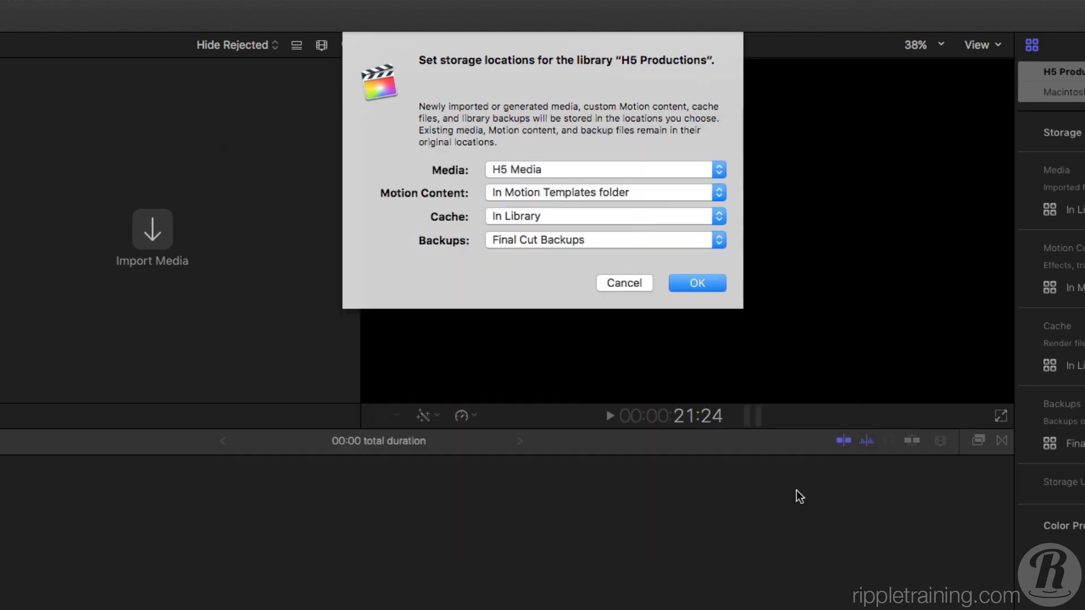
click(683, 282)
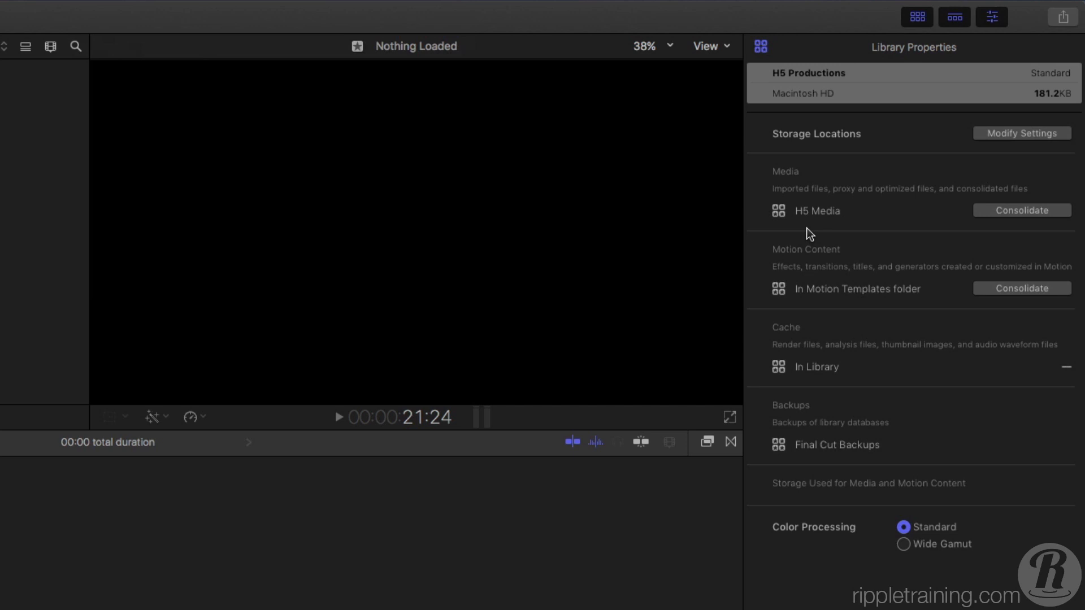
Set the H5 Productions library's media storage location back to In Library.
click(1003, 136)
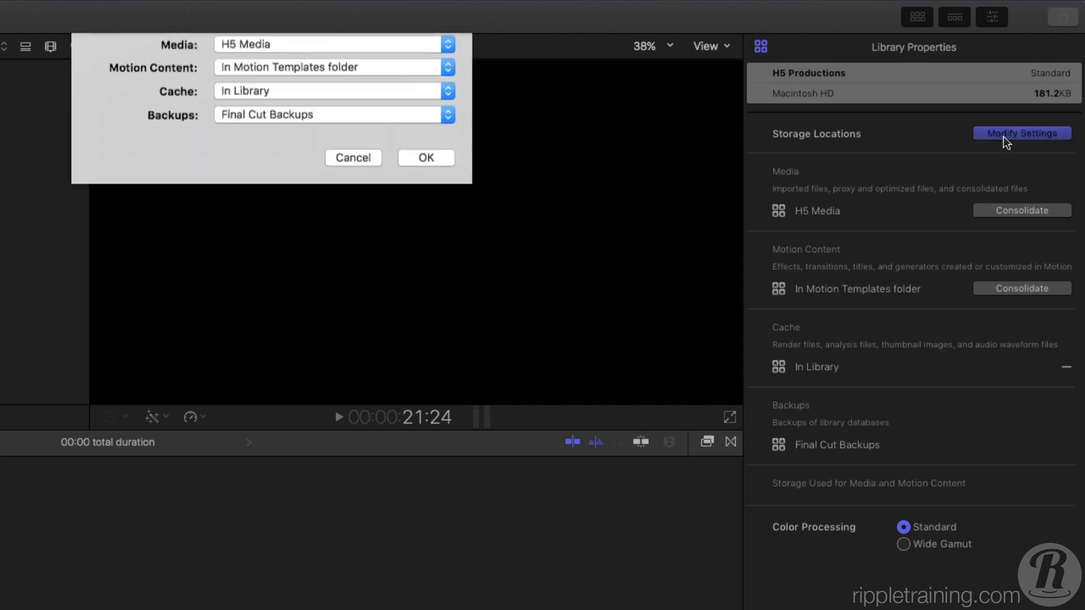
click(362, 171)
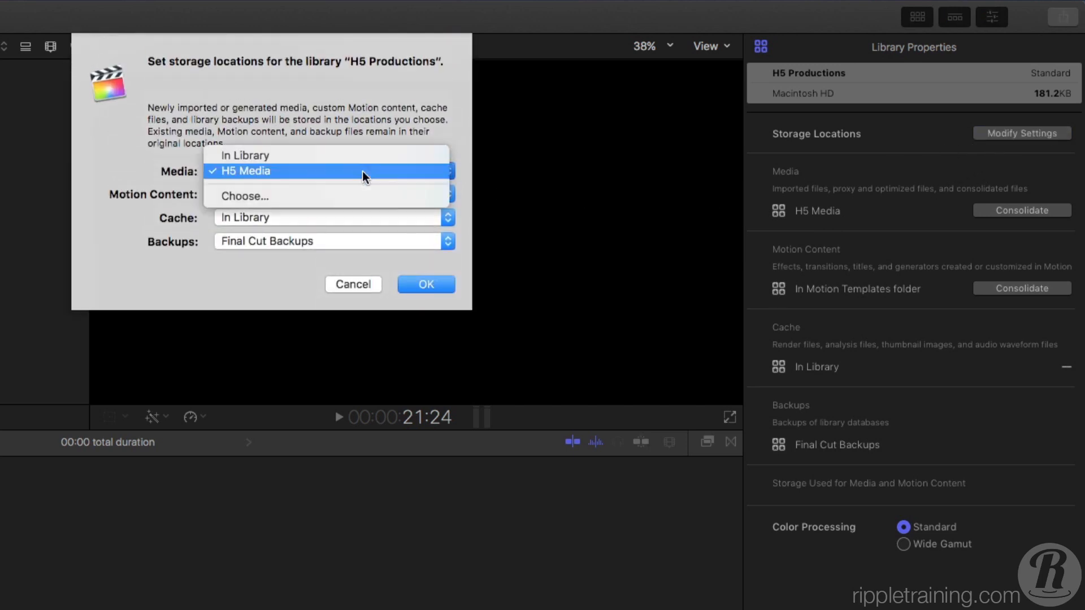
click(365, 157)
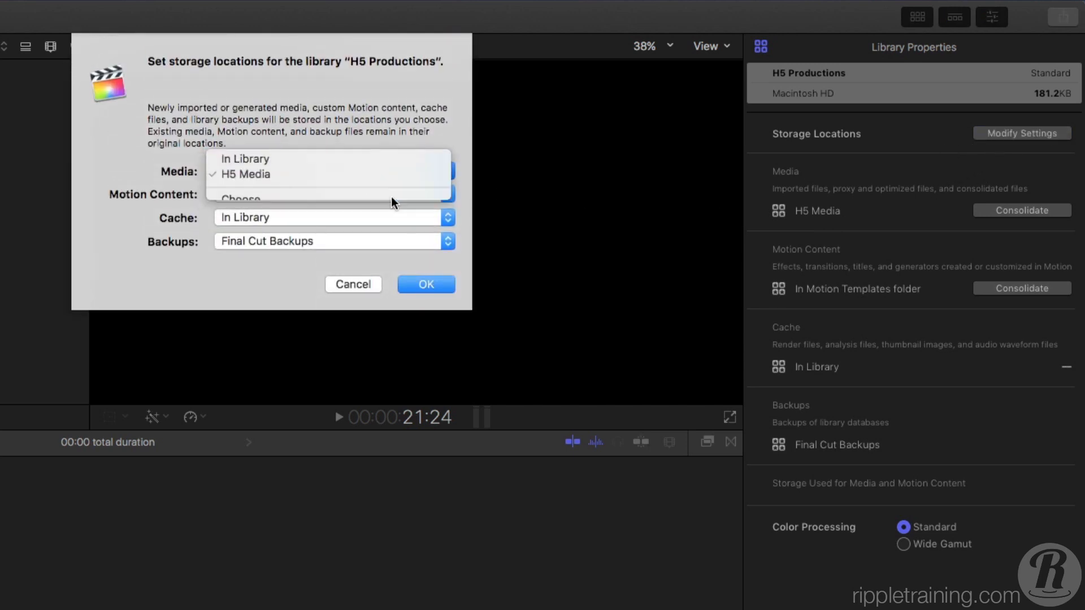
click(426, 283)
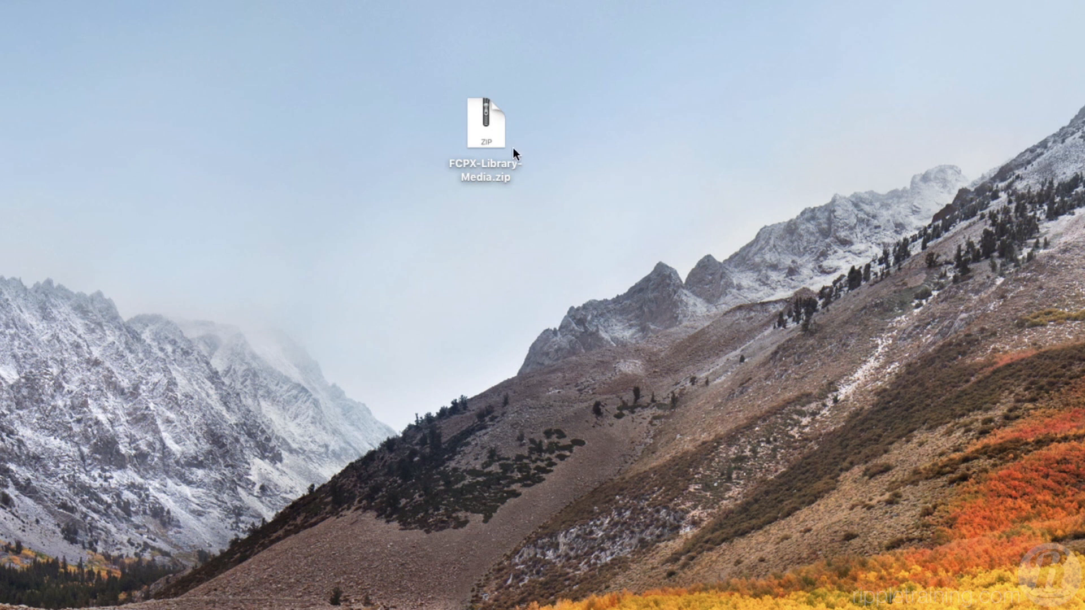
Expand the FCPX-Library-Media.zip archive on the desktop and move the zip file to the Trash.
click(495, 137)
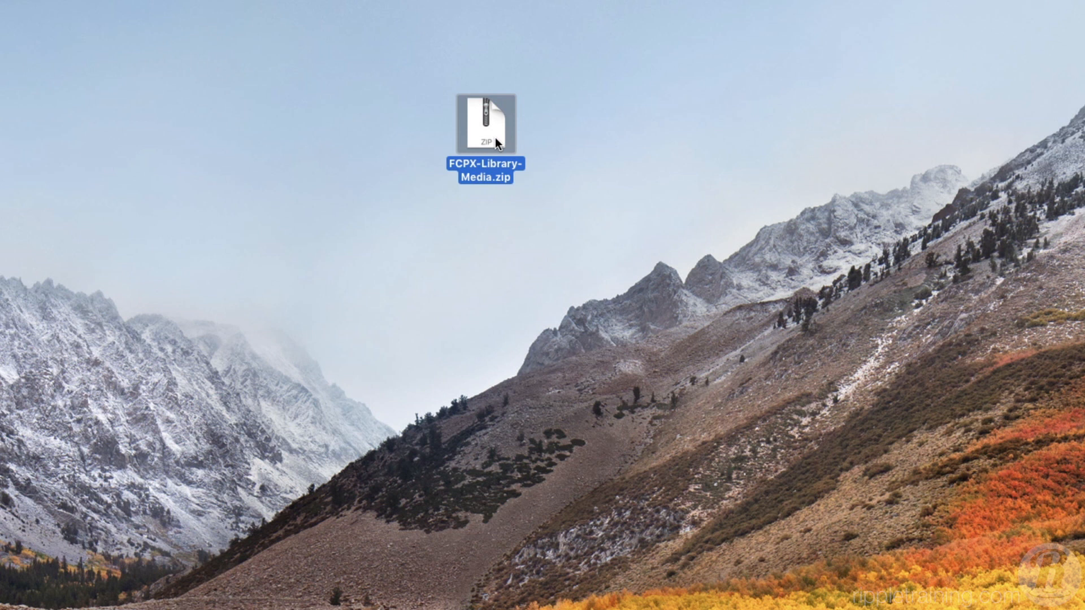
double_click(495, 137)
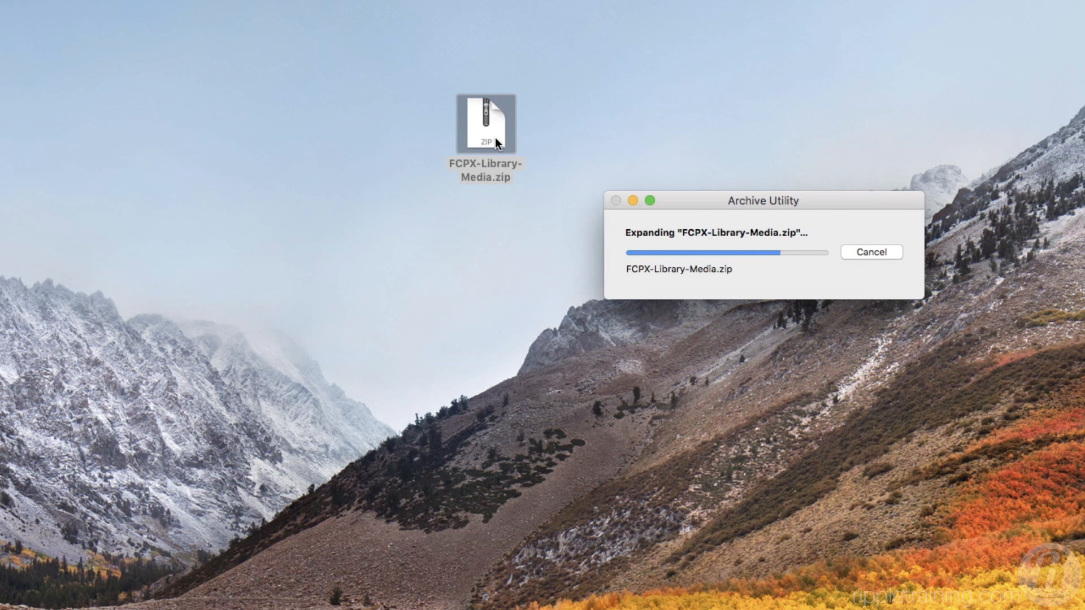
drag(495, 137, 626, 148)
click(730, 166)
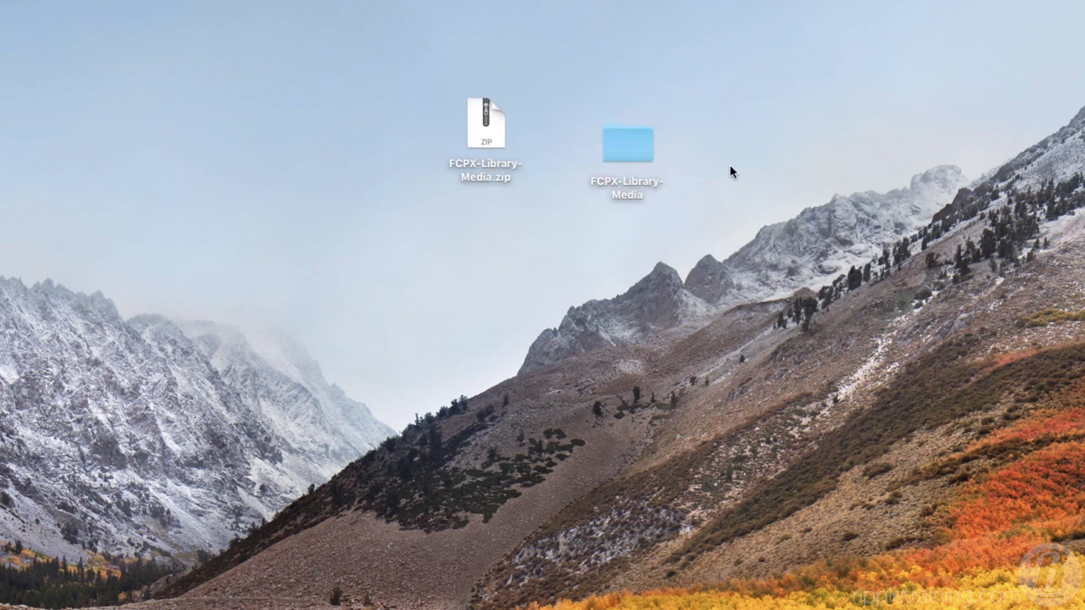
click(490, 141)
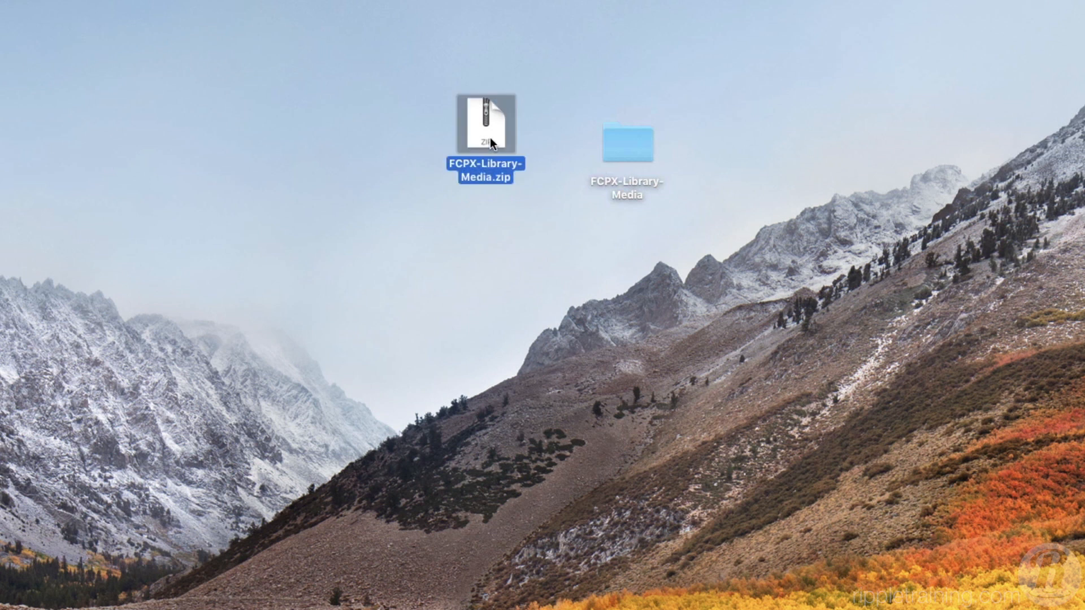
key(super+BackSpace)
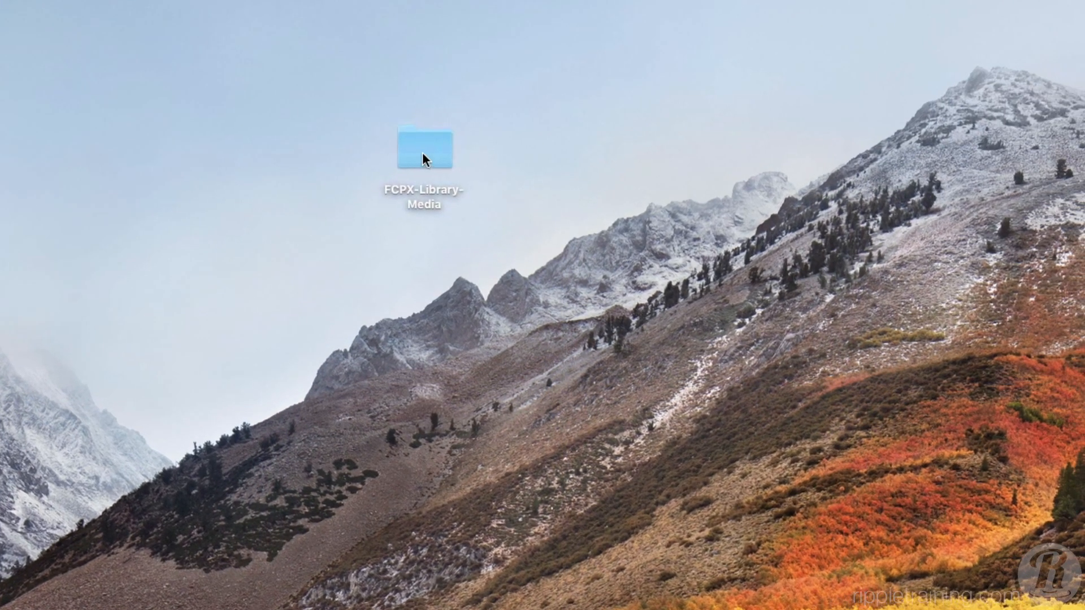
click(627, 151)
double_click(398, 154)
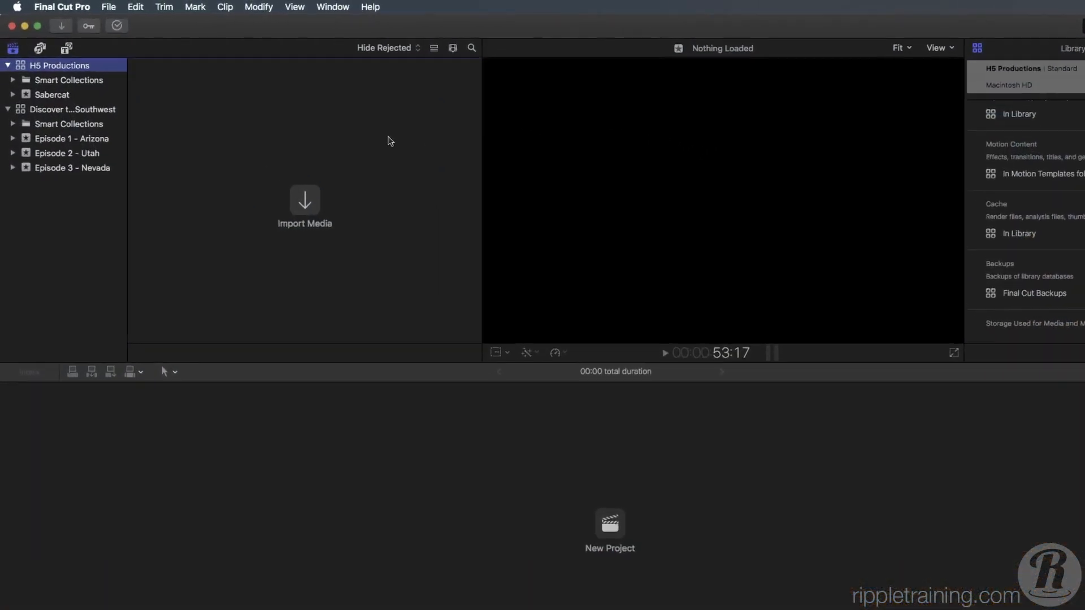
In Final Cut Pro, open media import for the Sabercat event and expand EOS_DIGITAL_H5 within FCPX-Library-Media on the Desktop.
click(60, 96)
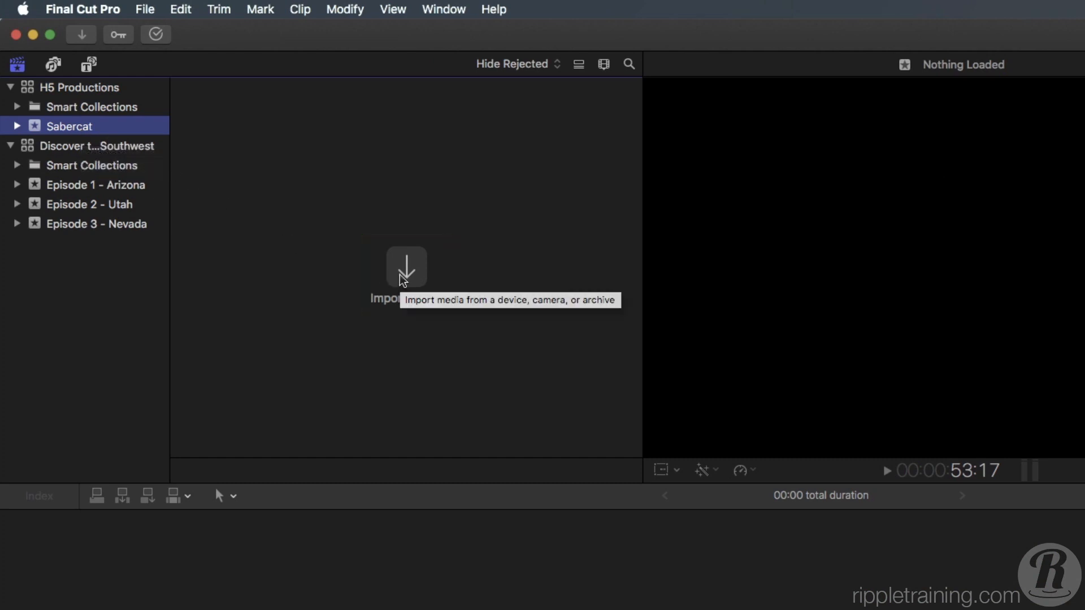
click(79, 35)
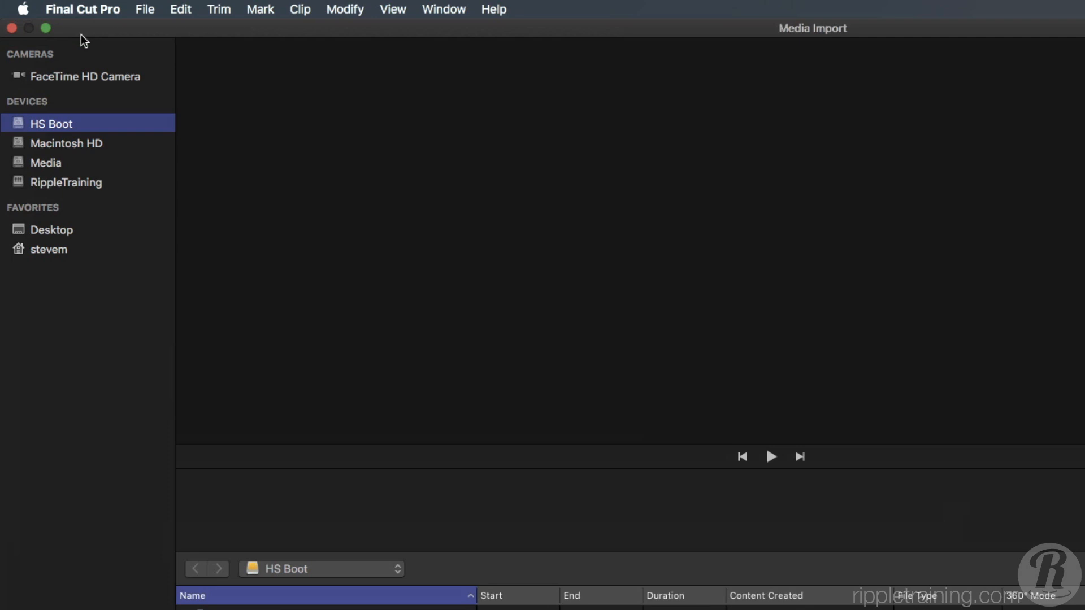
click(56, 231)
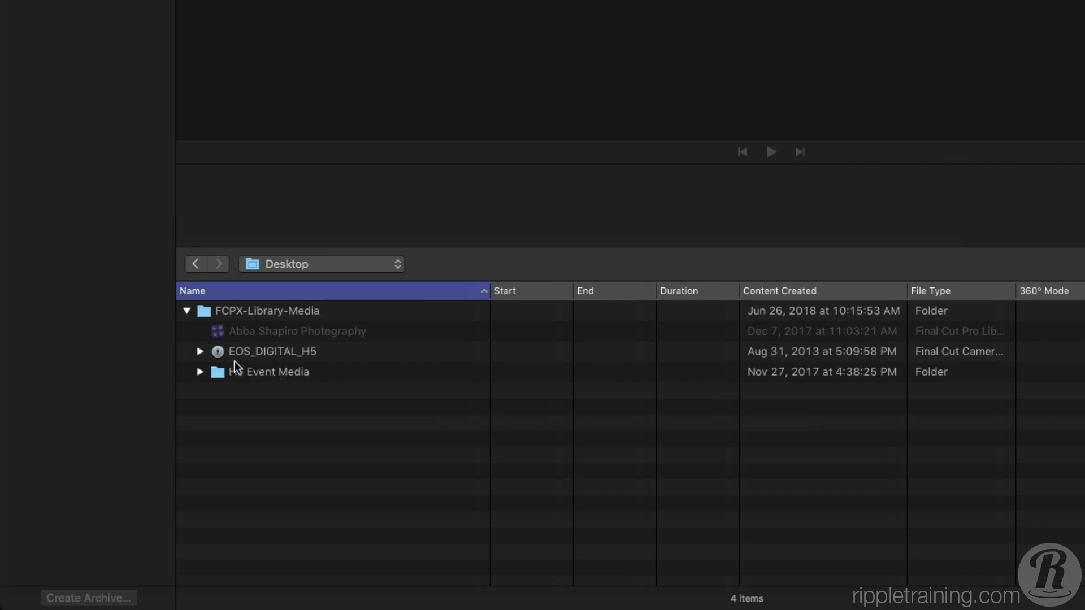
click(200, 352)
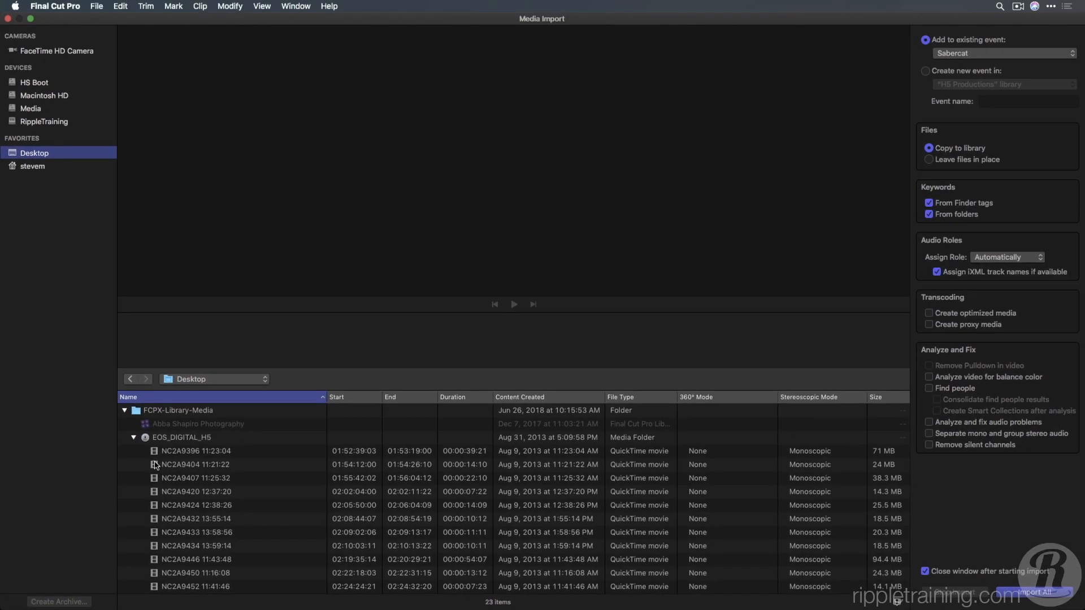
Play a preview of clip NC2A9404 11:21:22 from the EOS_DIGITAL_H5 media folder.
click(156, 464)
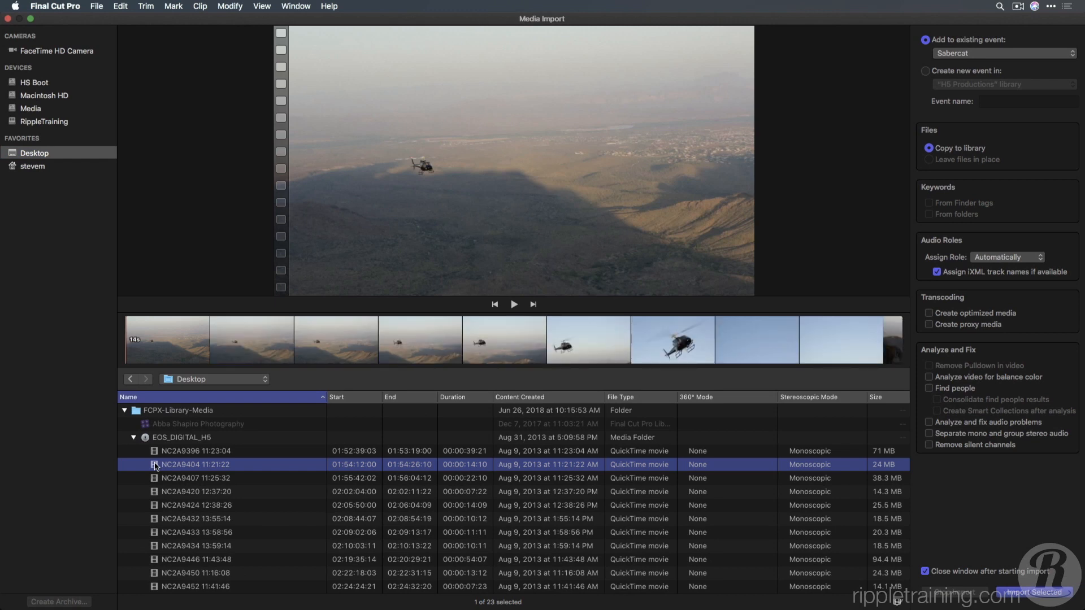
key(space)
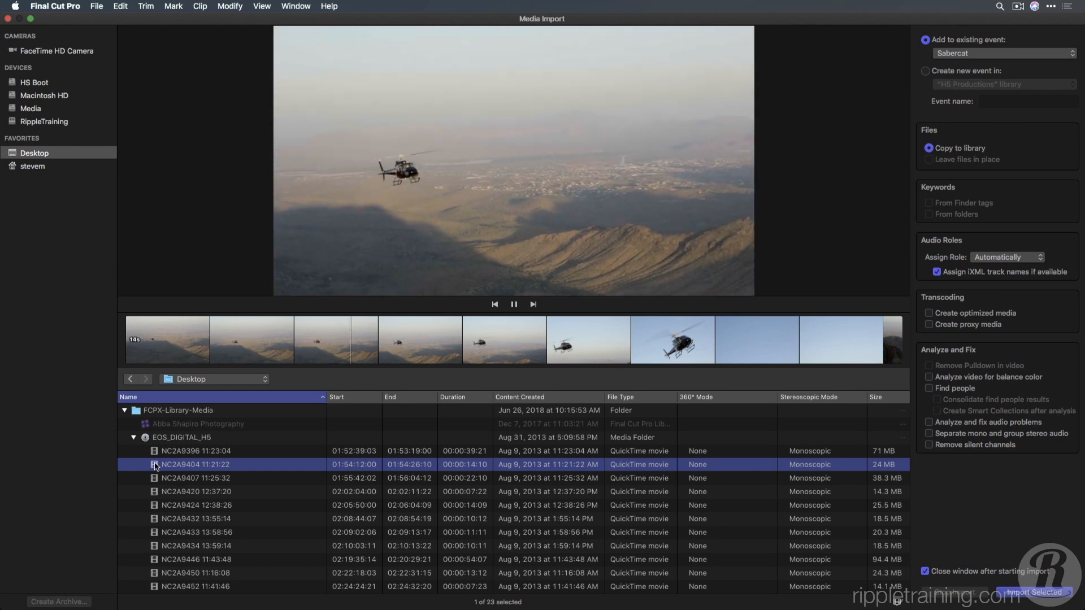
key(space)
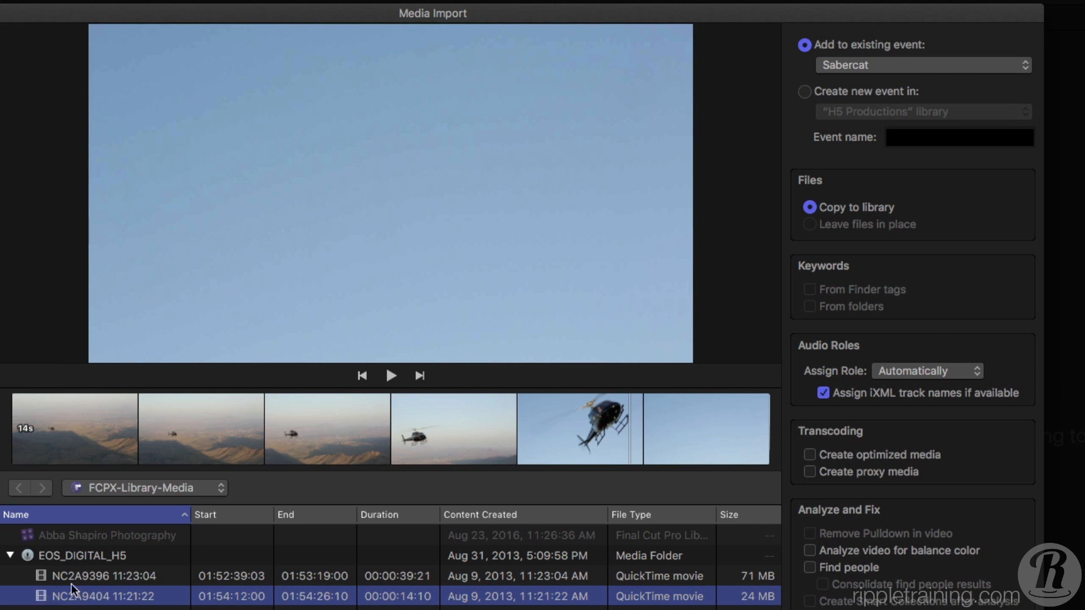
Check the existing event destinations and switch the import to creating a new event in the H5 Productions library.
click(883, 65)
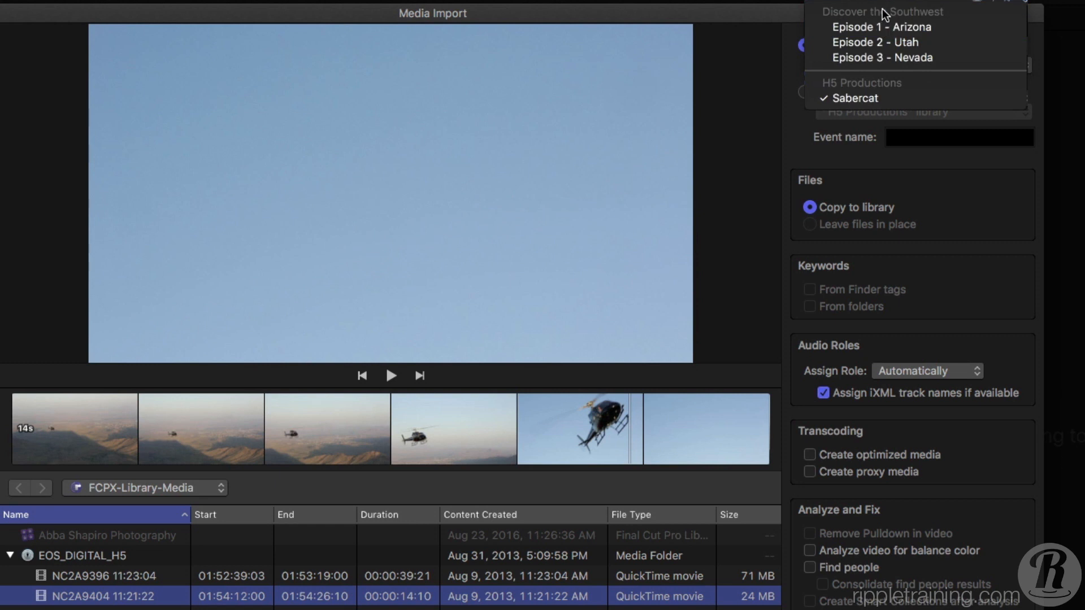
click(955, 10)
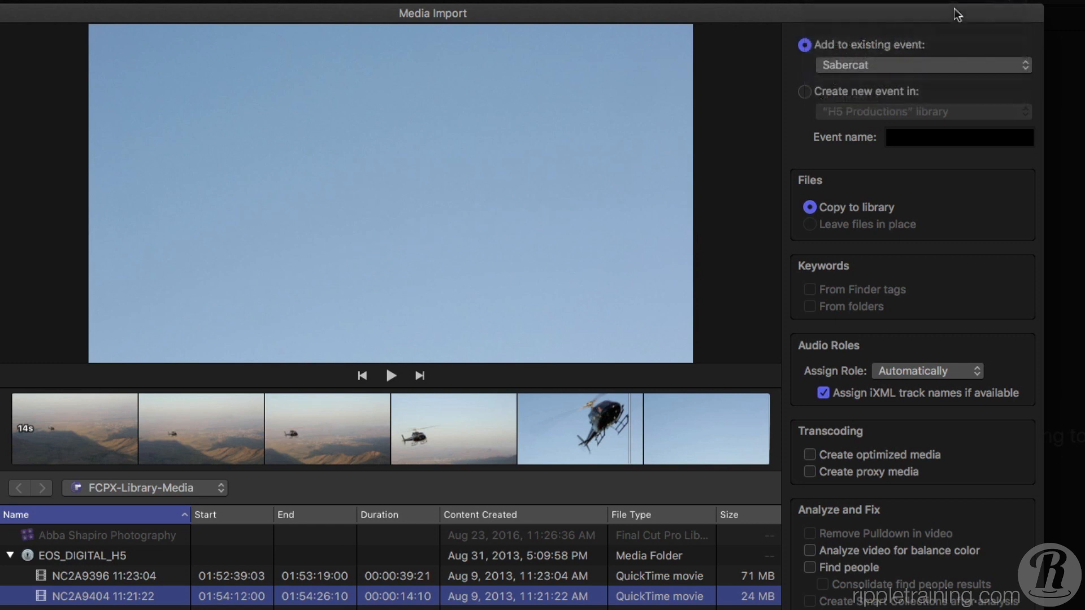
click(805, 94)
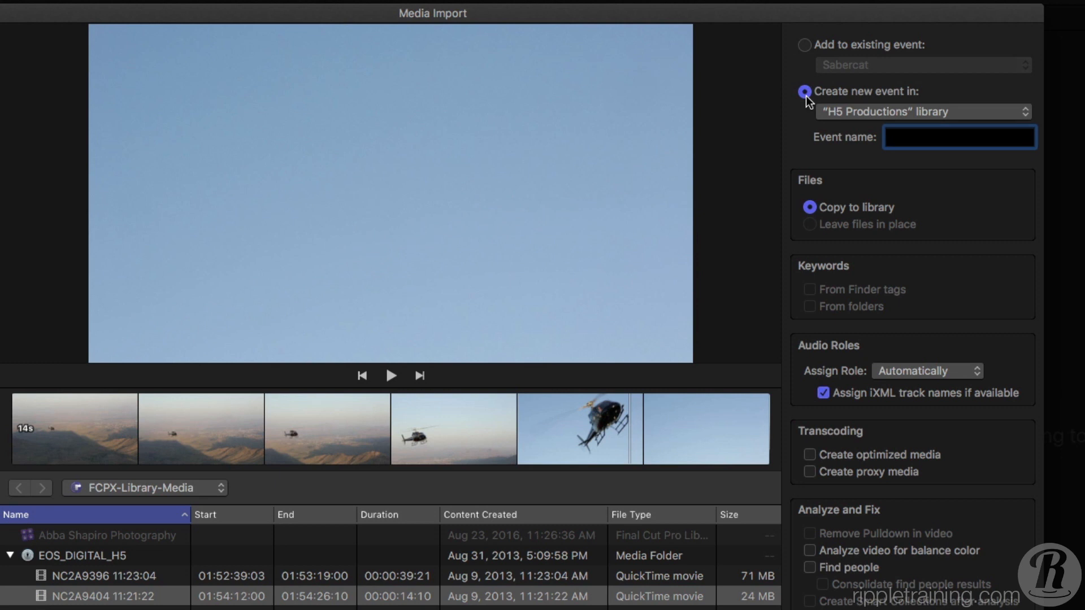
click(975, 109)
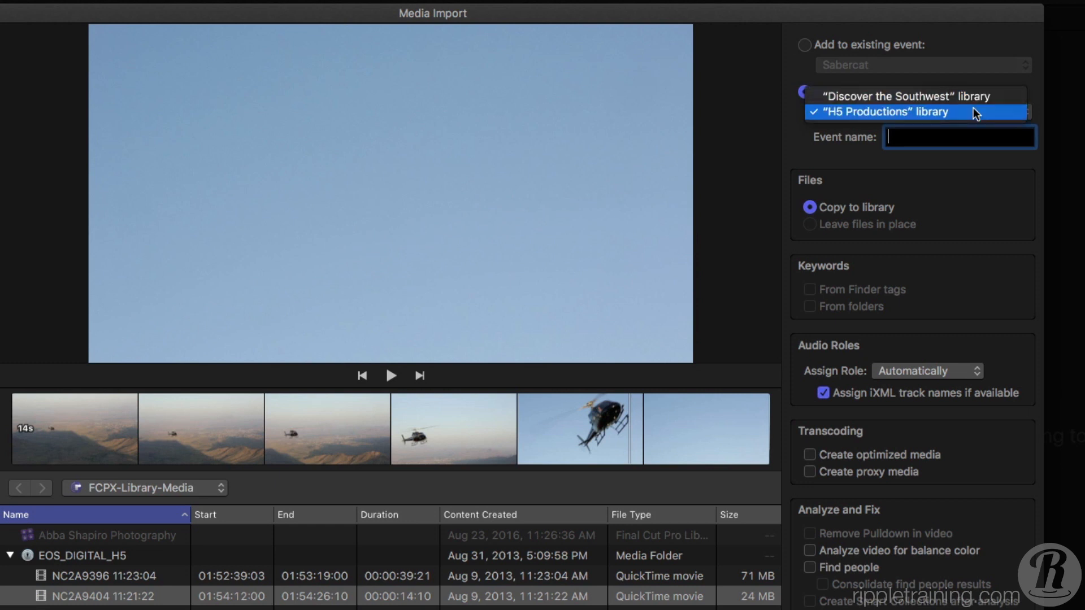
click(973, 111)
Import clip NC2A9404 11:21:22 into the existing Sabercat event with Copy to library.
click(807, 46)
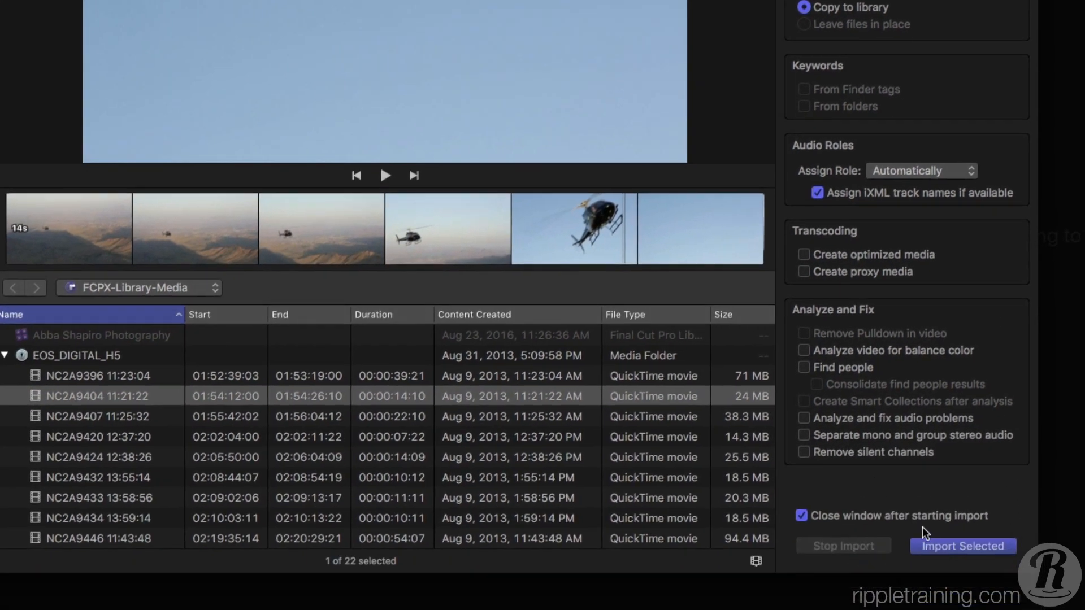
click(938, 545)
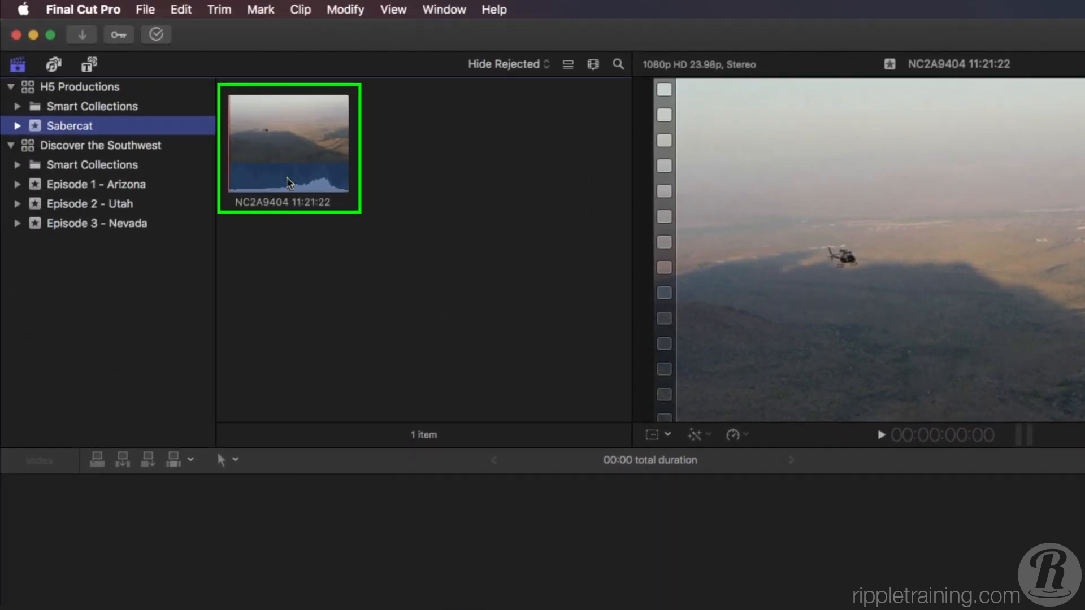
Reveal the imported NC2A9404 clip in Finder and examine its location in the Sabercat event's Original Media folder inside the H5 Productions library.
right_click(290, 184)
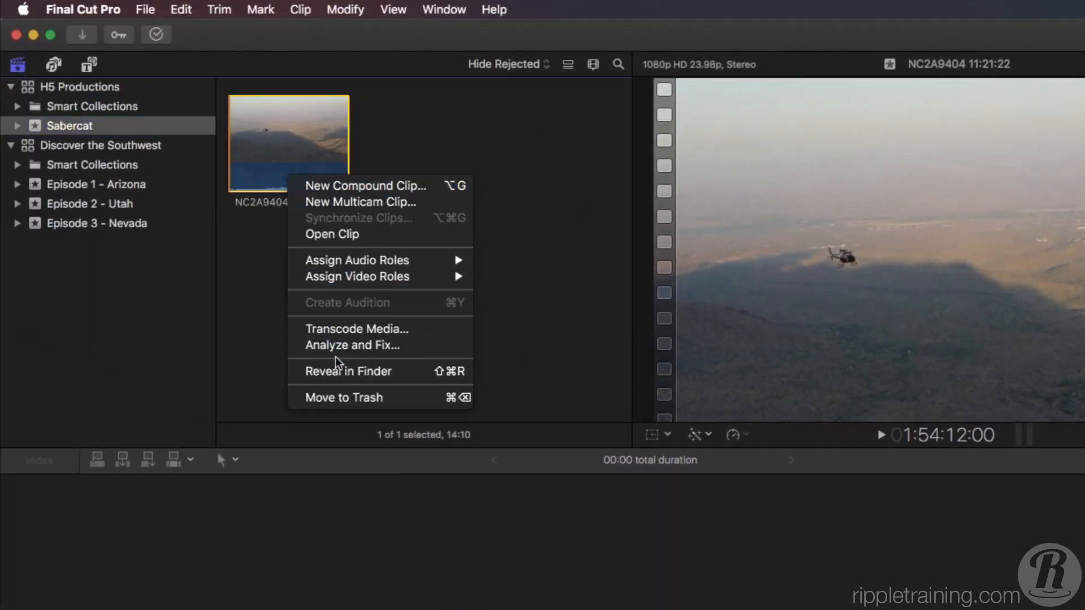
click(336, 371)
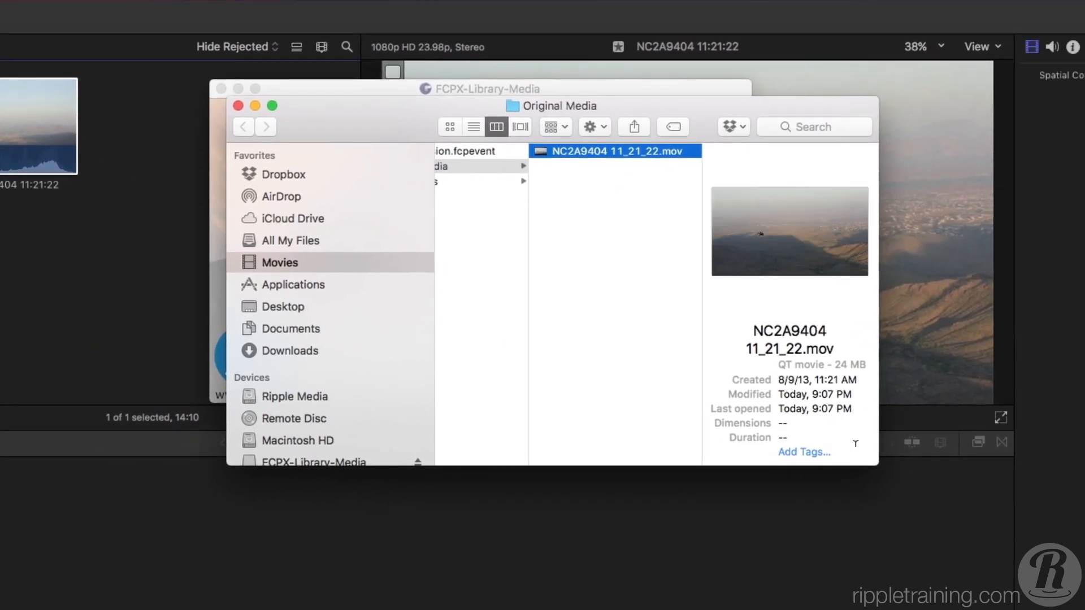
drag(878, 466, 1084, 609)
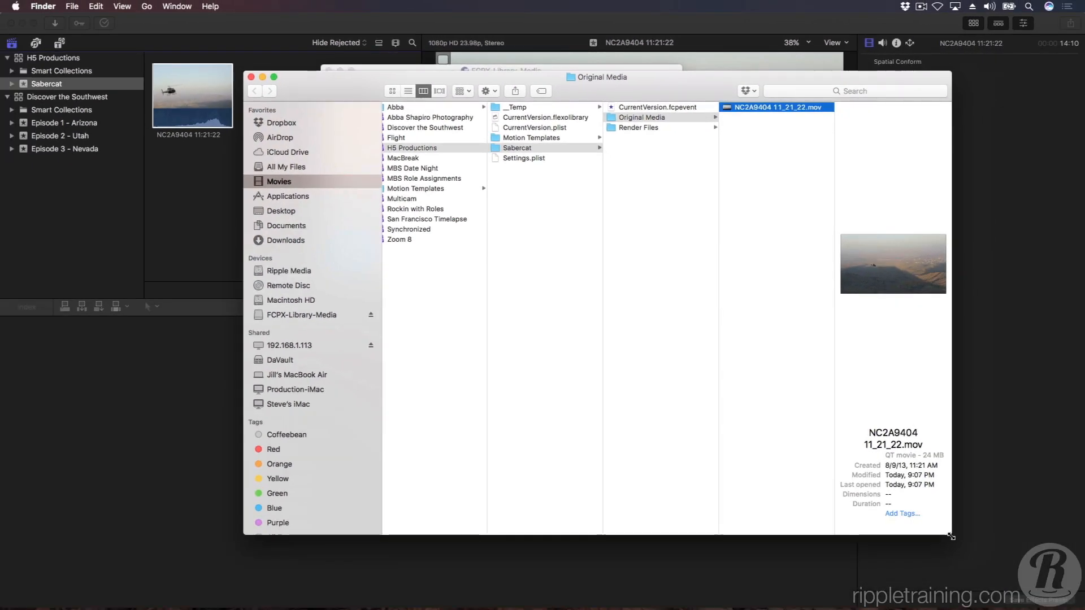
drag(951, 537, 998, 540)
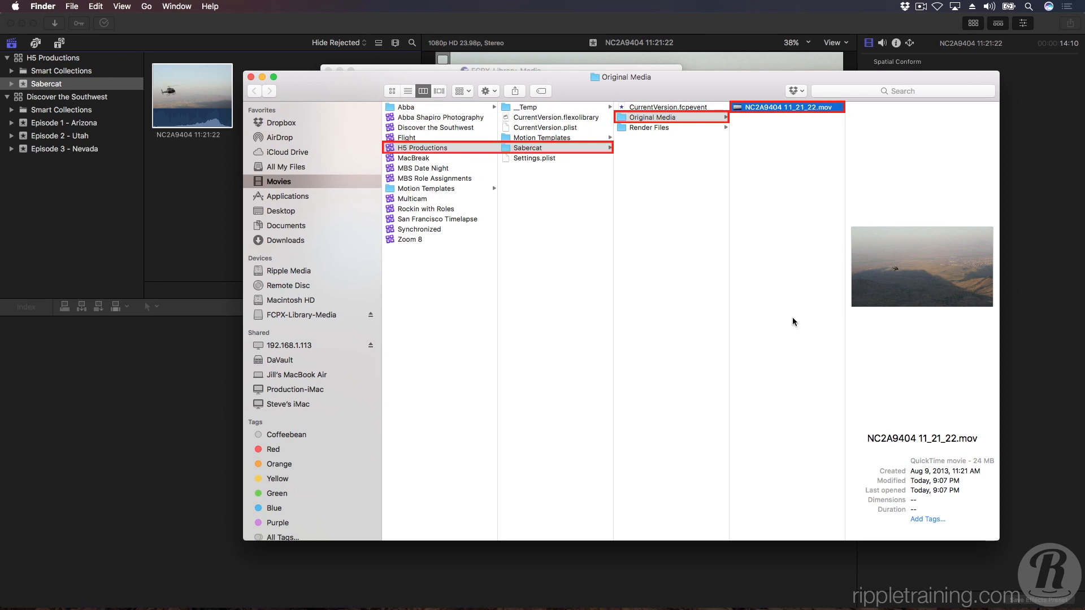
click(681, 117)
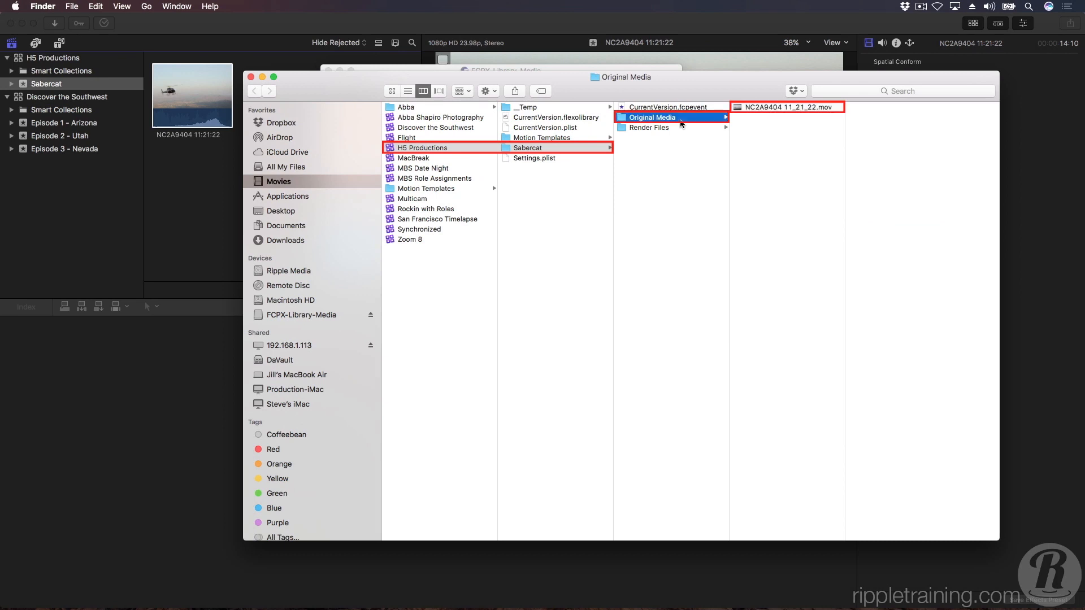
click(752, 107)
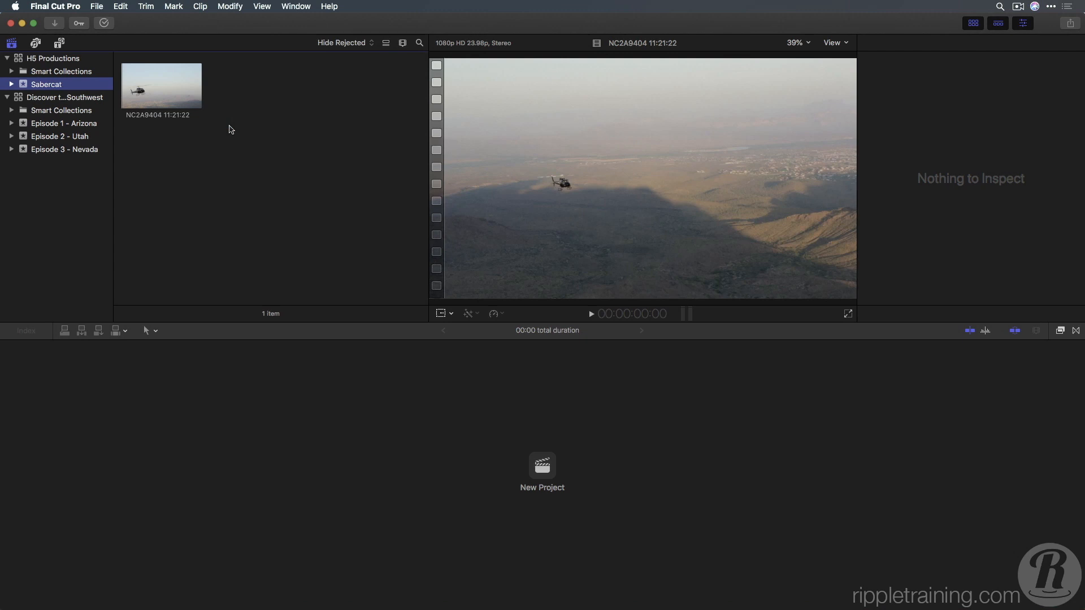
Import H5090502-Fountain.mov from the Aerials folder of H5 Event Media into the Sabercat event with Leave files in place.
key(super+i)
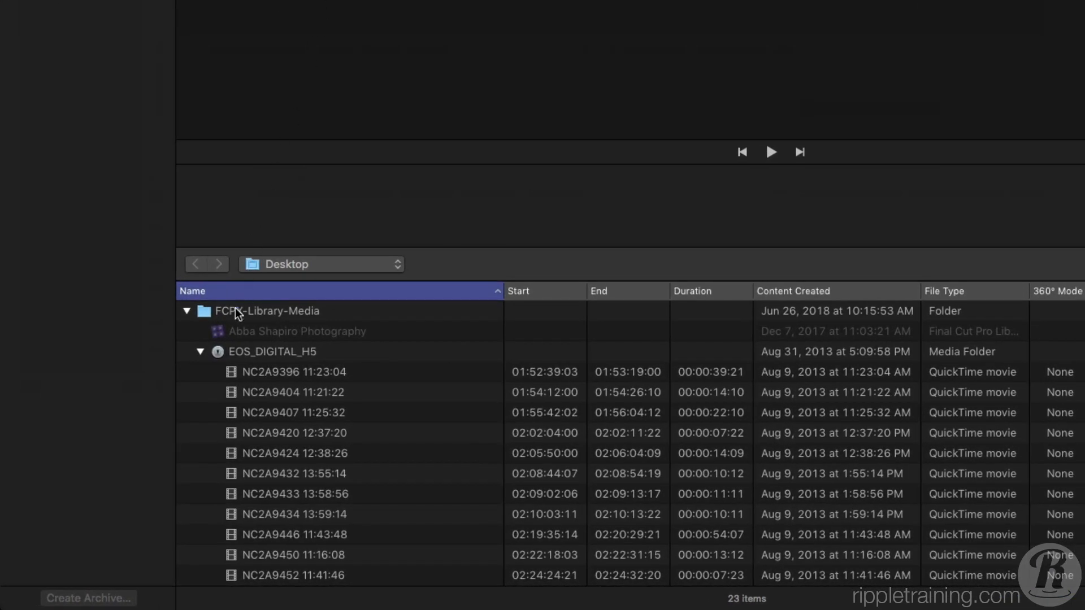
click(200, 352)
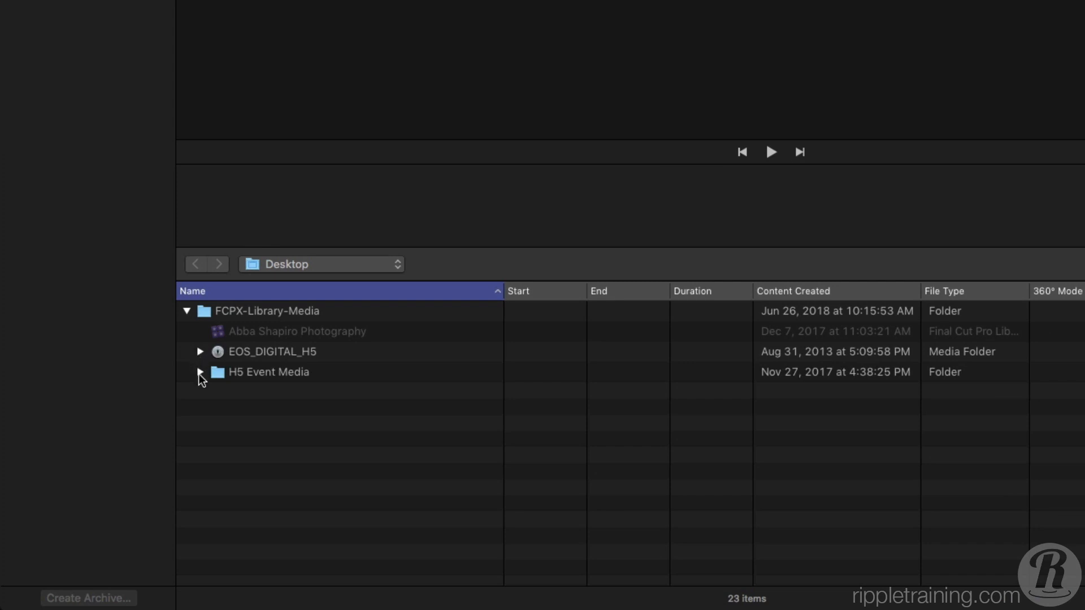
click(199, 373)
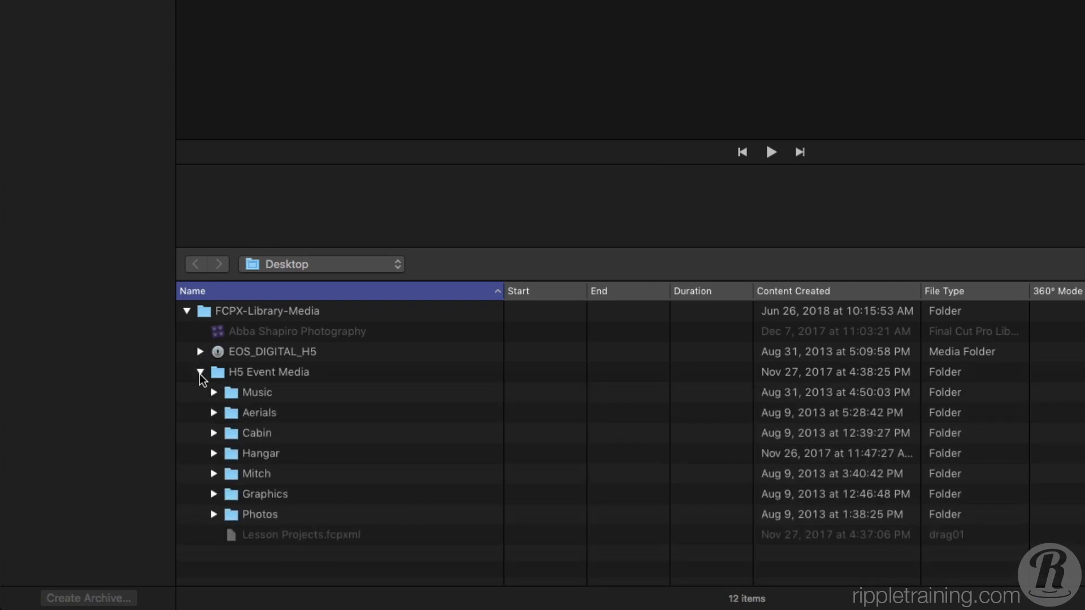
click(213, 413)
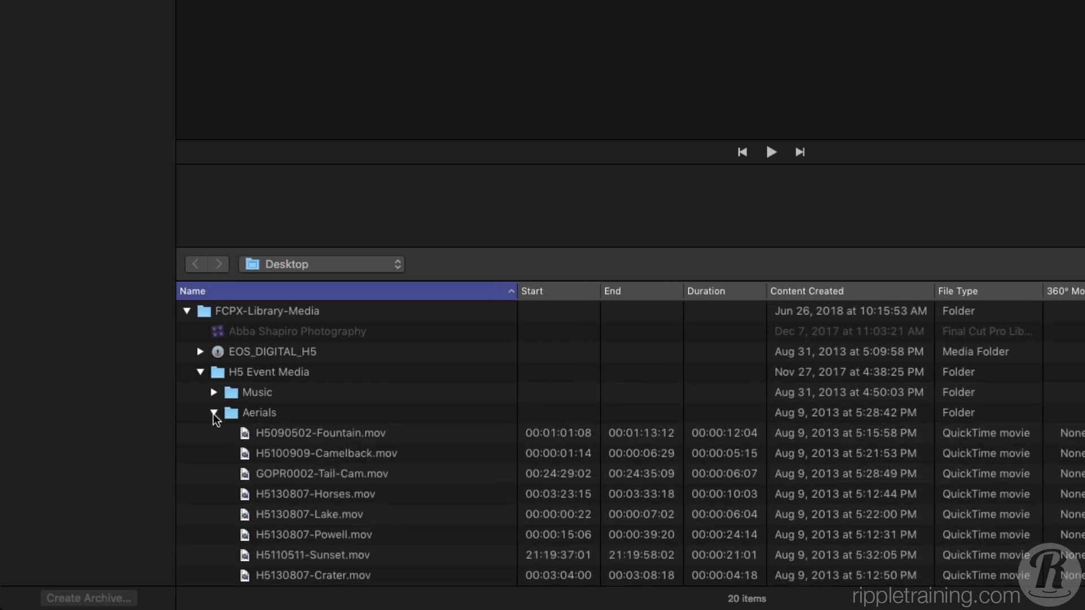
click(360, 435)
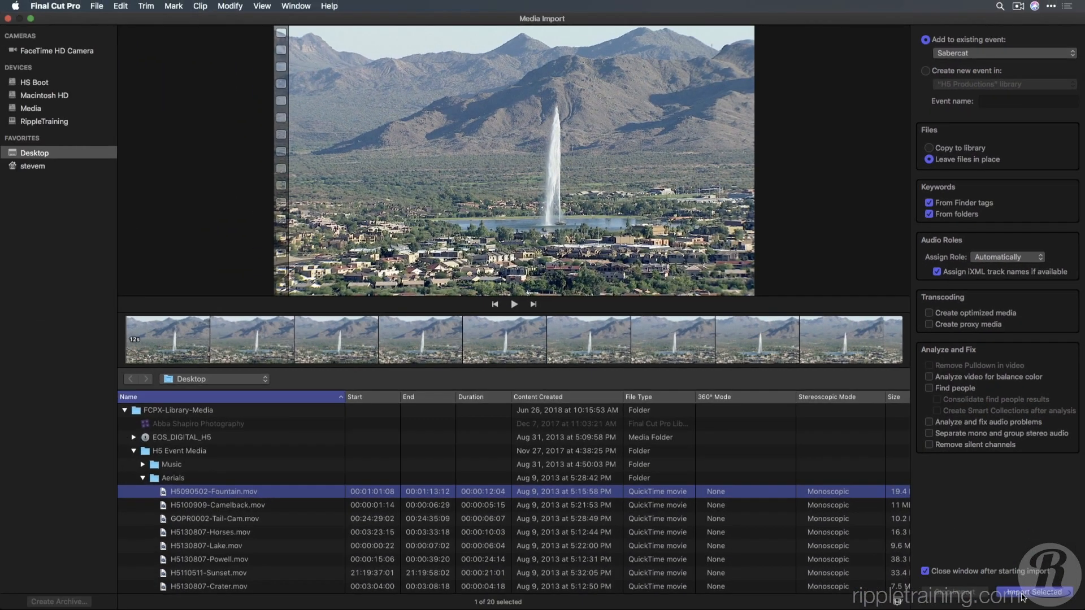
click(1023, 593)
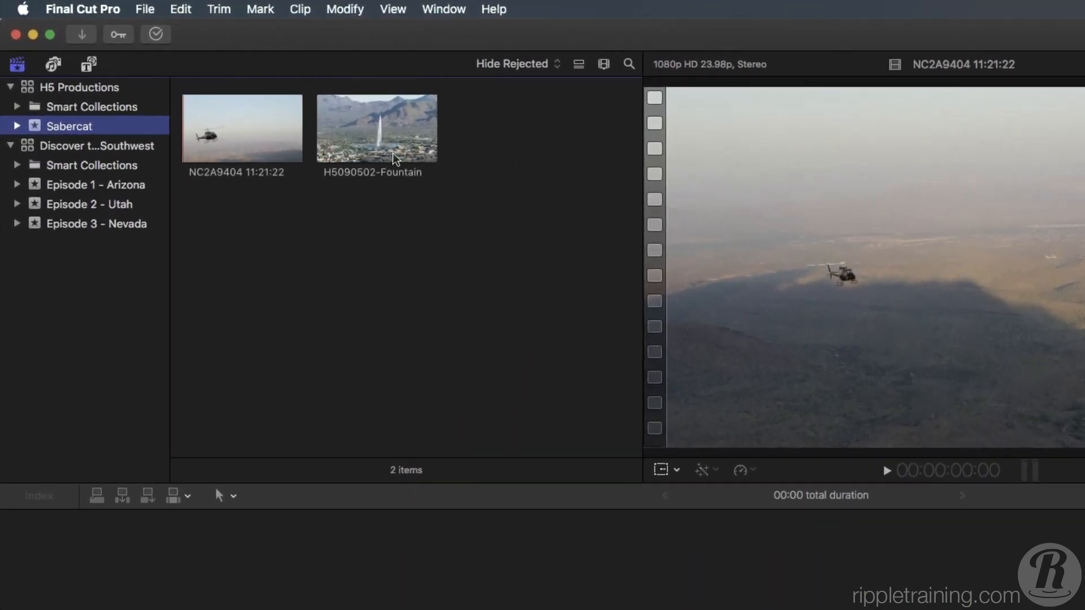
Reveal the H5090502-Fountain clip in Finder and enlarge the window to examine where its source file is stored.
right_click(402, 151)
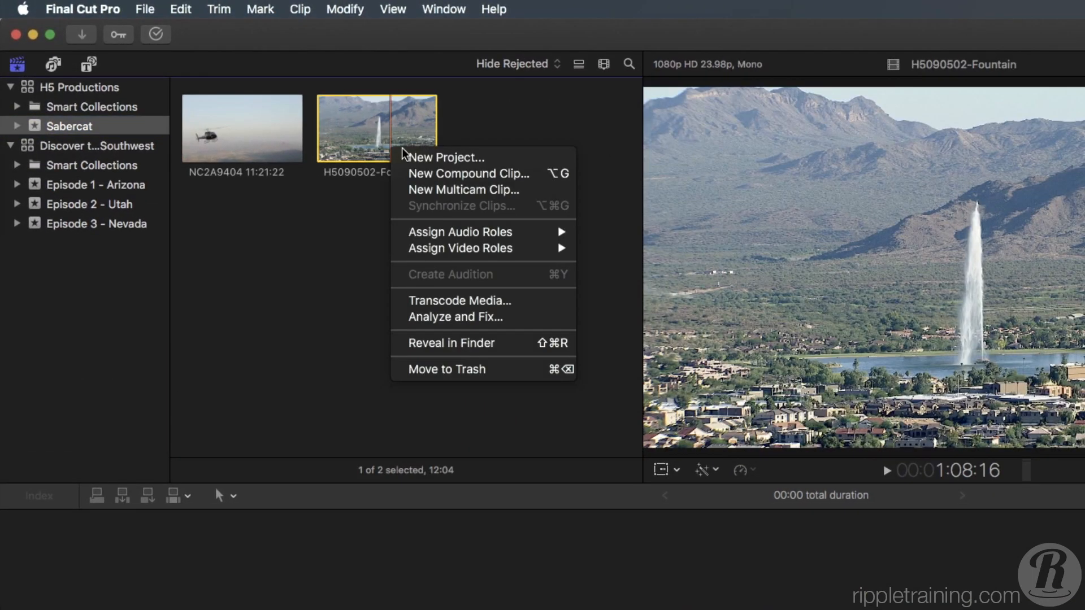
click(430, 343)
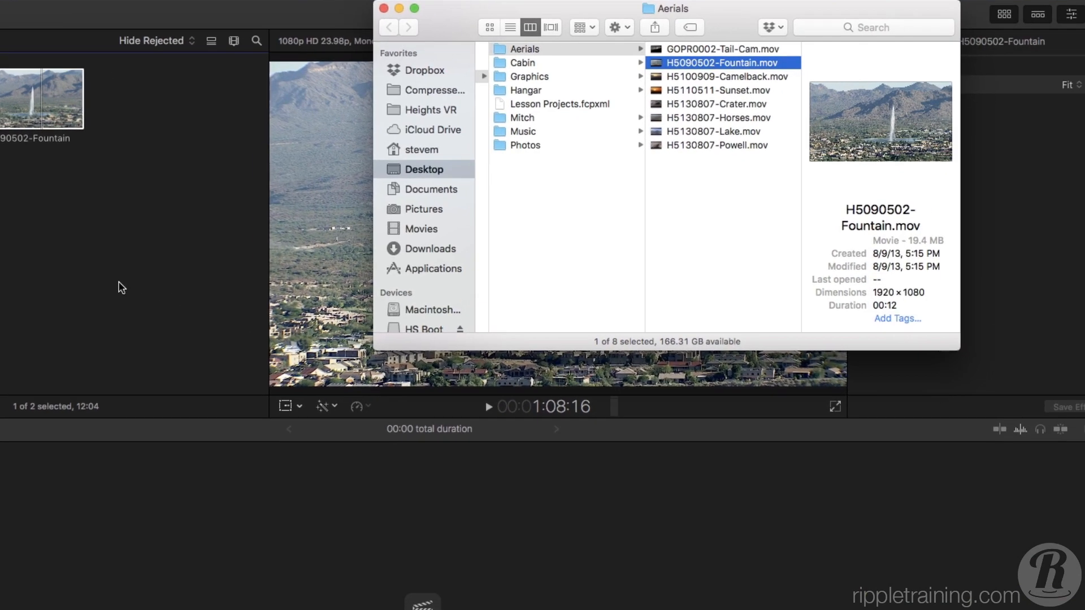
drag(433, 39, 148, 148)
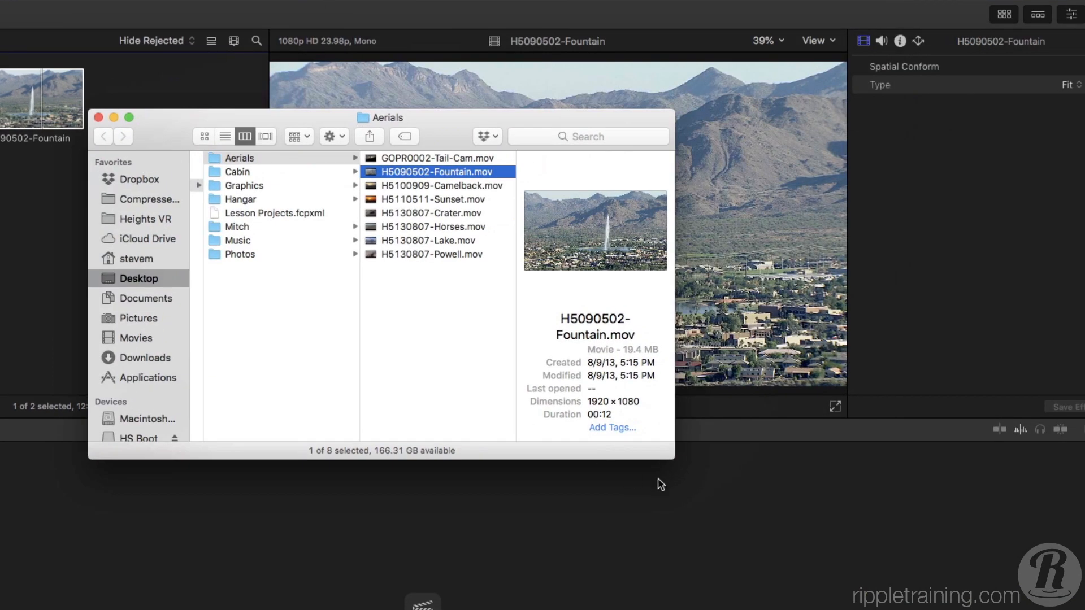
drag(673, 458, 970, 570)
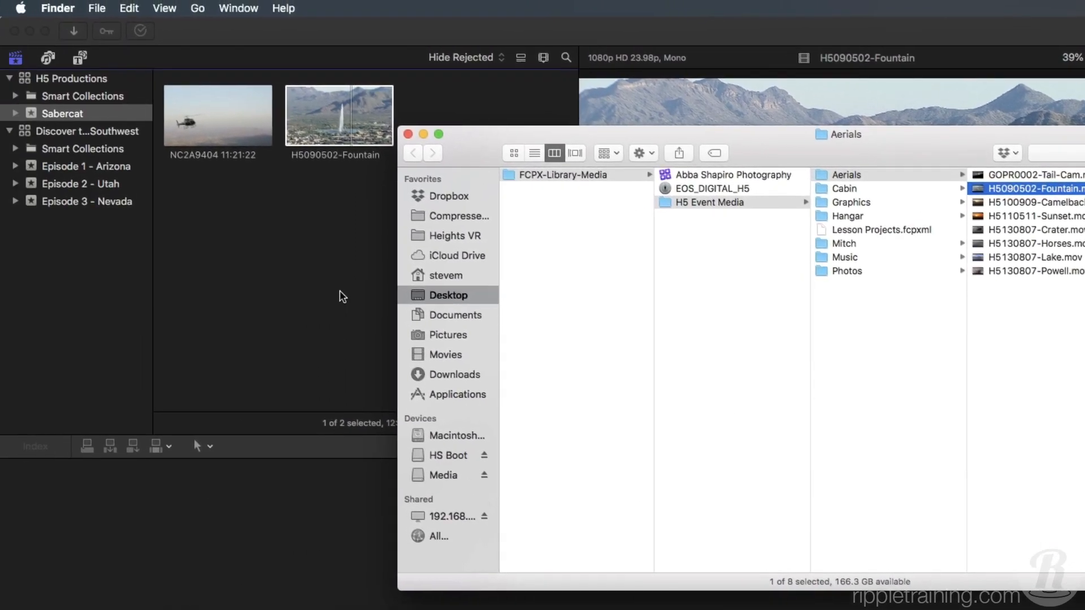
Back in Final Cut Pro, move both the NC2A9404 and H5090502-Fountain clips from the Sabercat event to the Trash.
click(29, 276)
drag(434, 124, 234, 182)
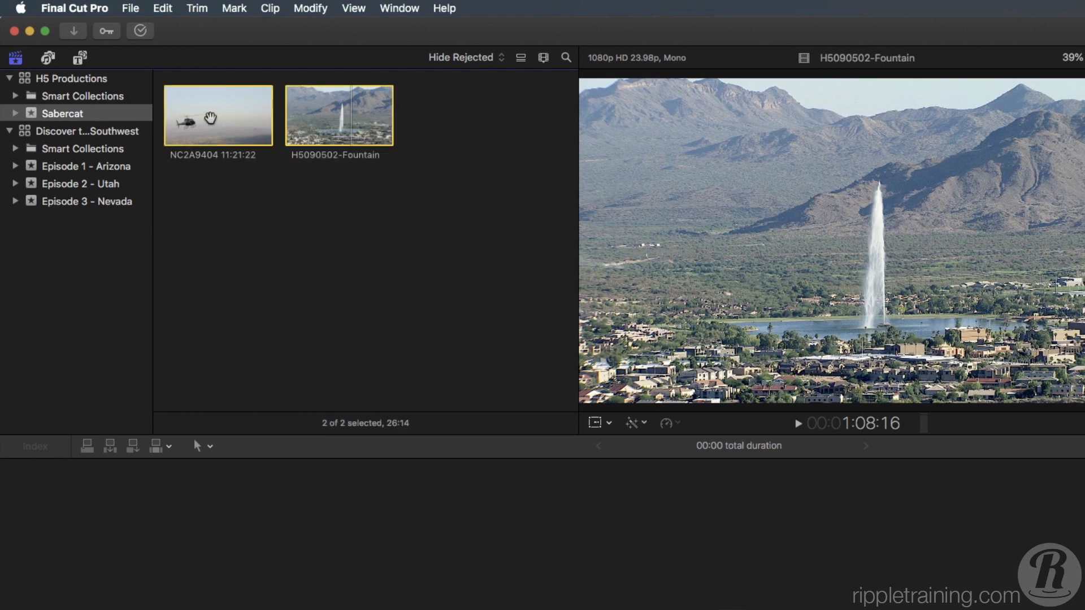
right_click(218, 119)
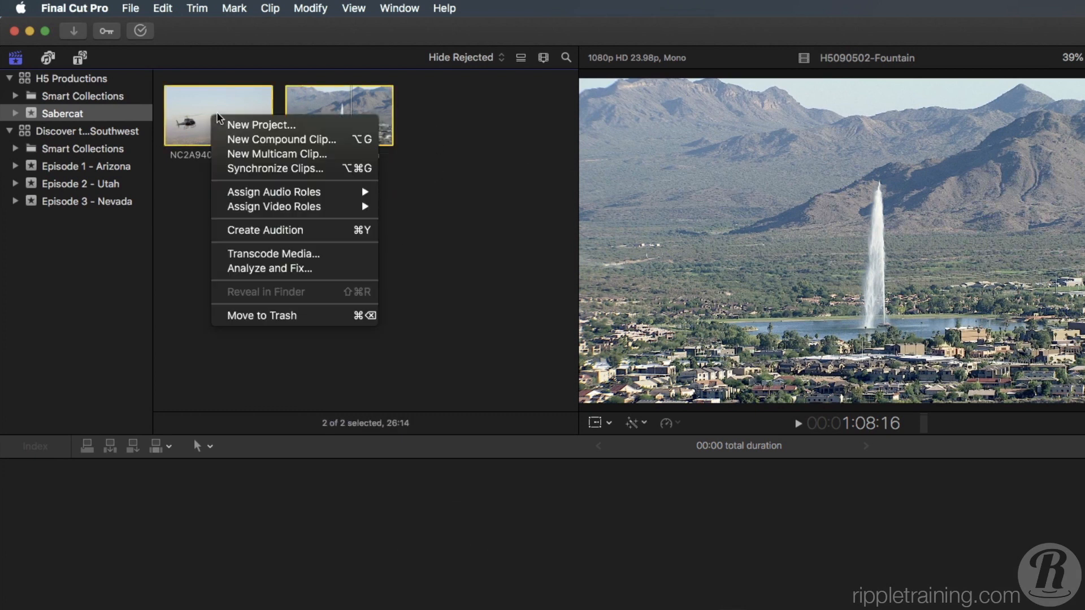
click(246, 315)
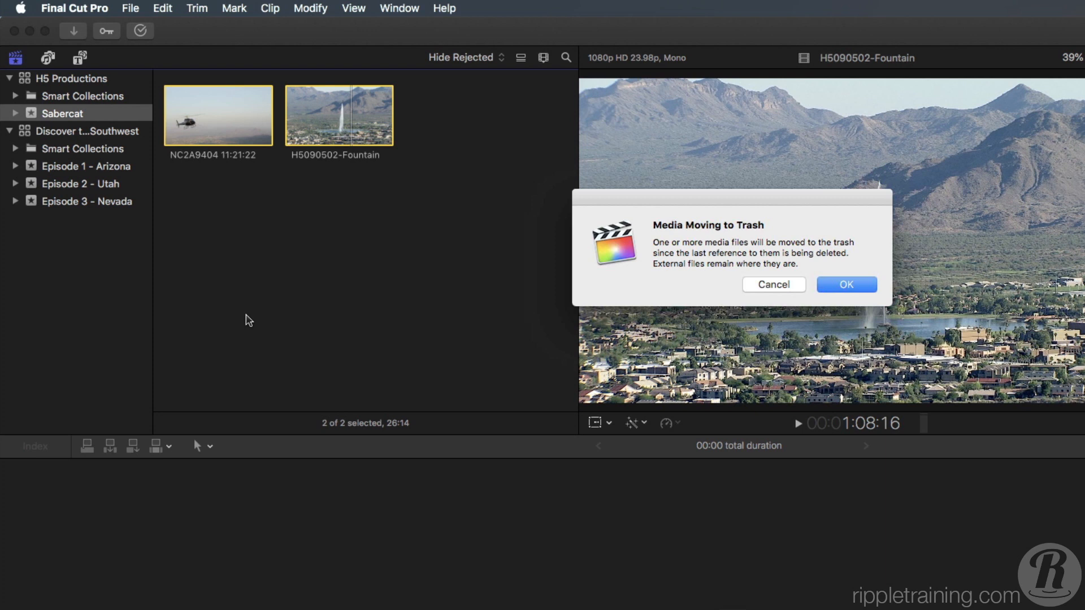
click(859, 291)
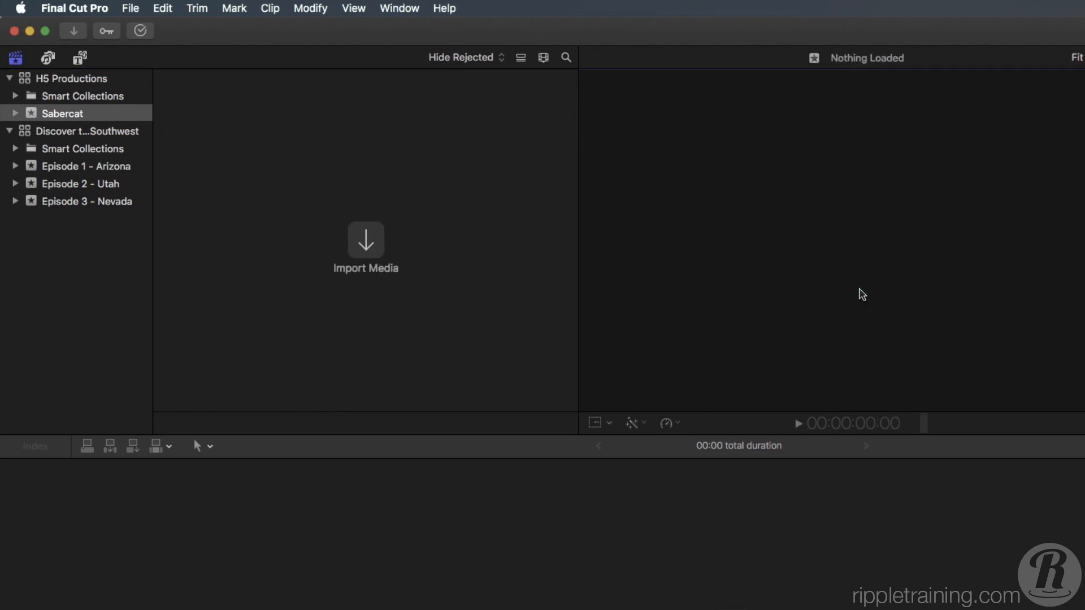